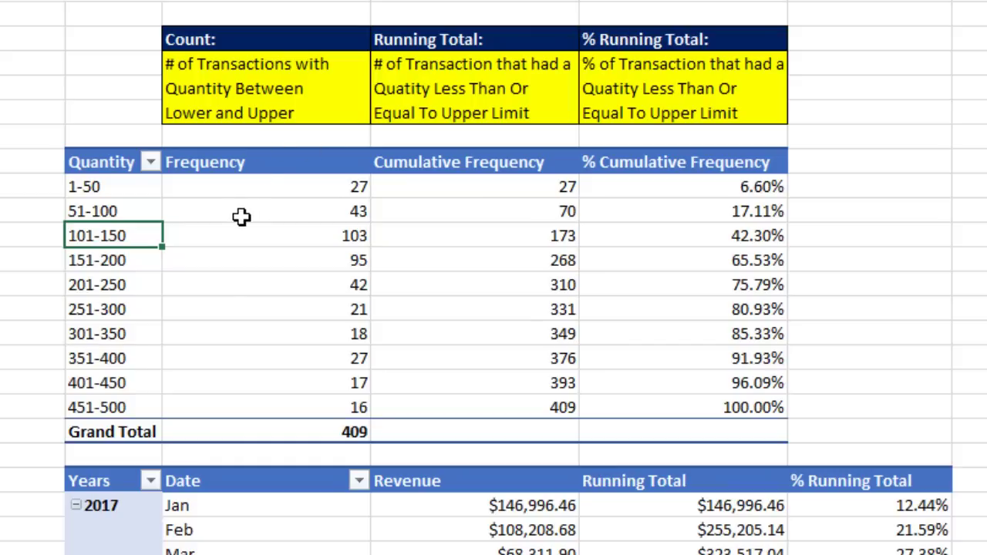
Review the quantity table: 151-200 frequency 95, cumulative counts 27 to 268, 42.30% and 75.79%
mouse_move(242, 216)
click(110, 267)
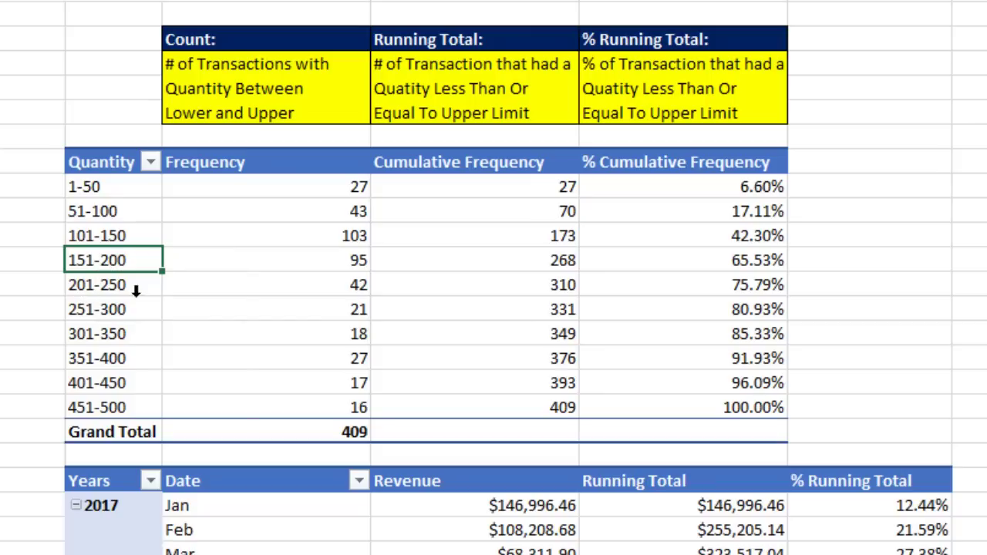
click(258, 261)
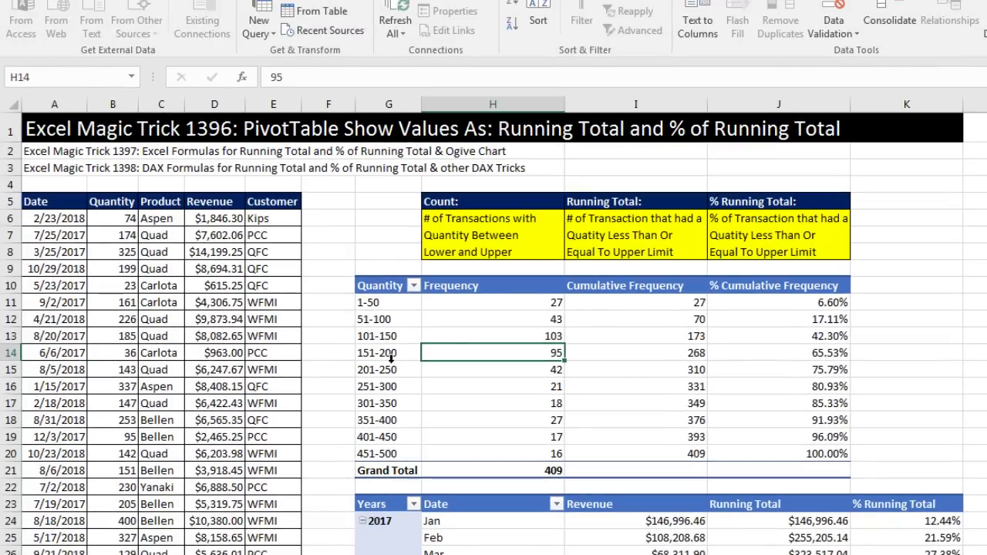
click(657, 352)
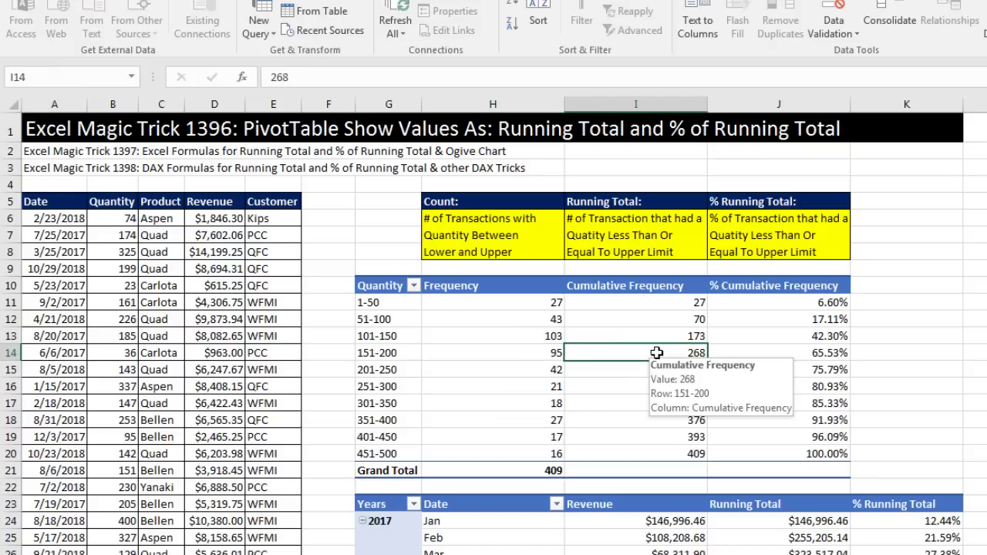
click(654, 303)
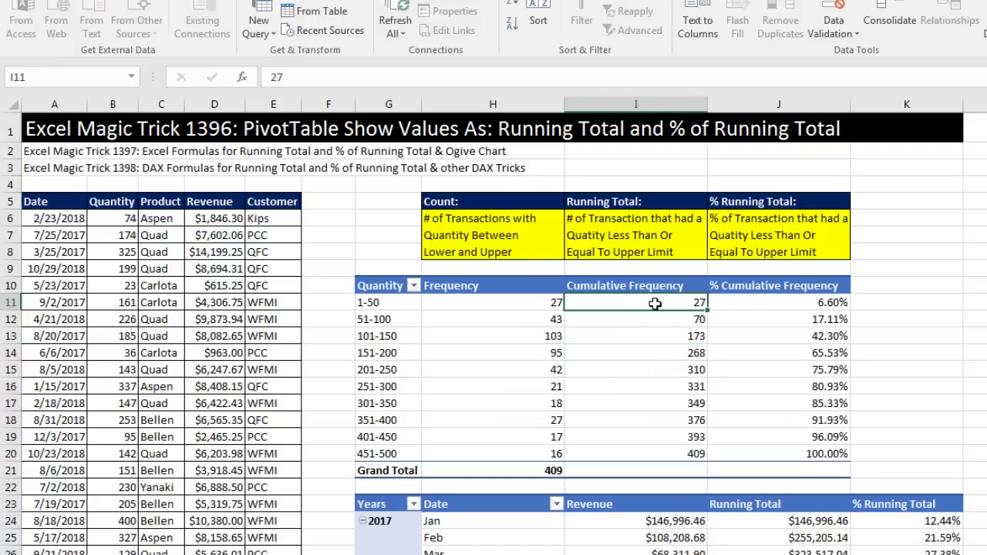
click(649, 320)
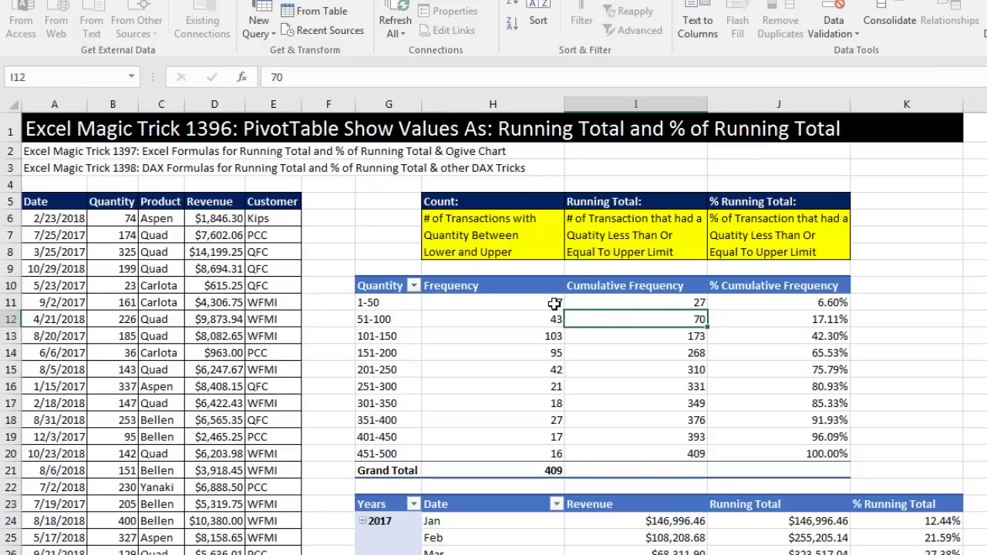
click(661, 337)
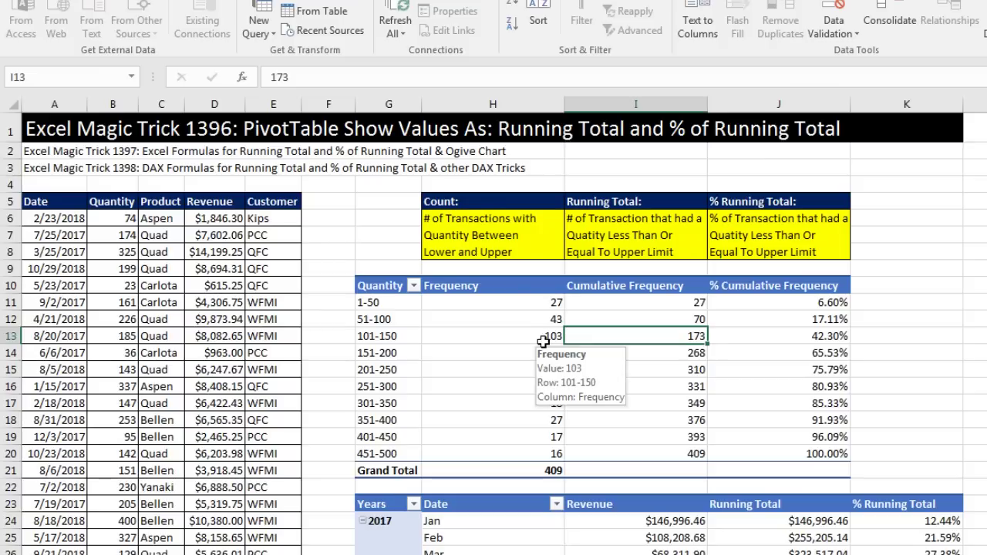
click(767, 338)
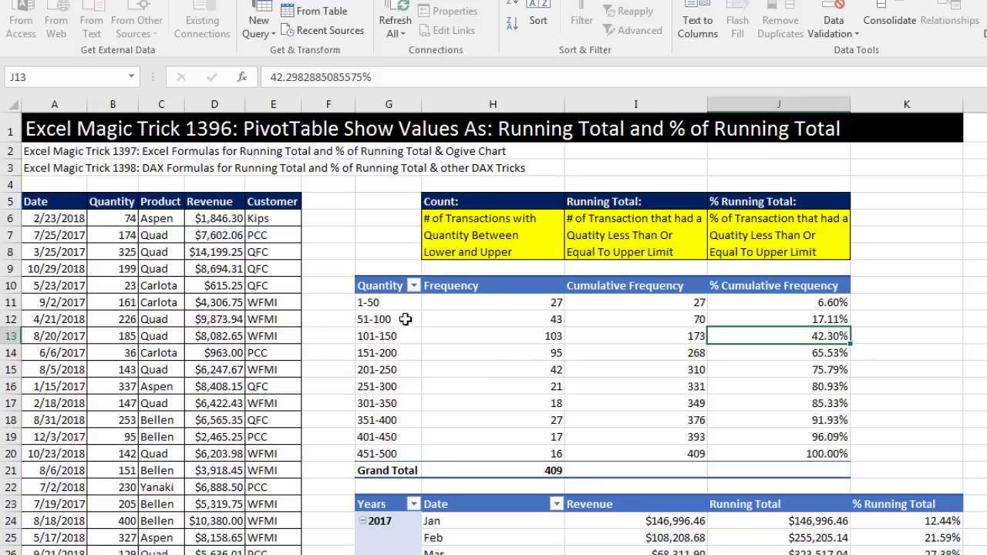
click(810, 370)
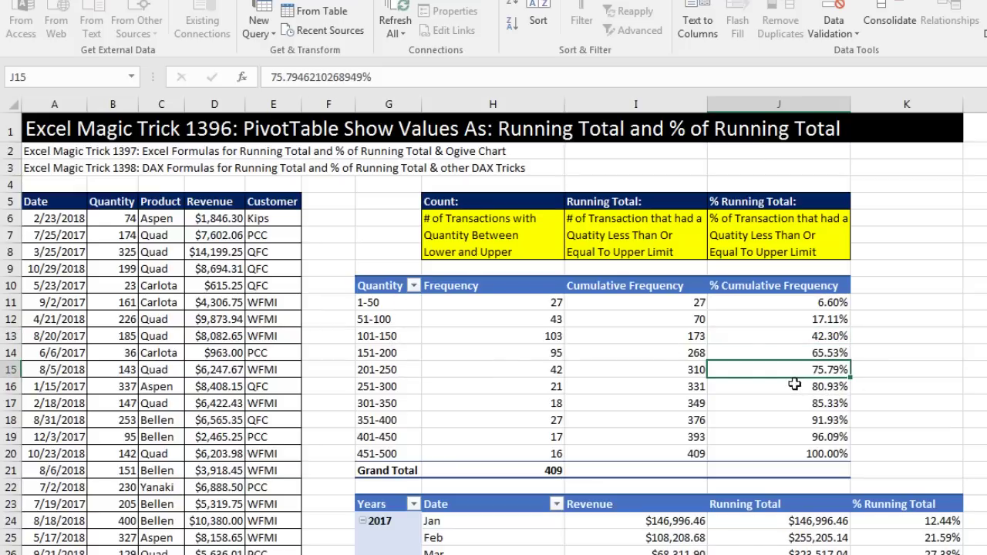
click(408, 373)
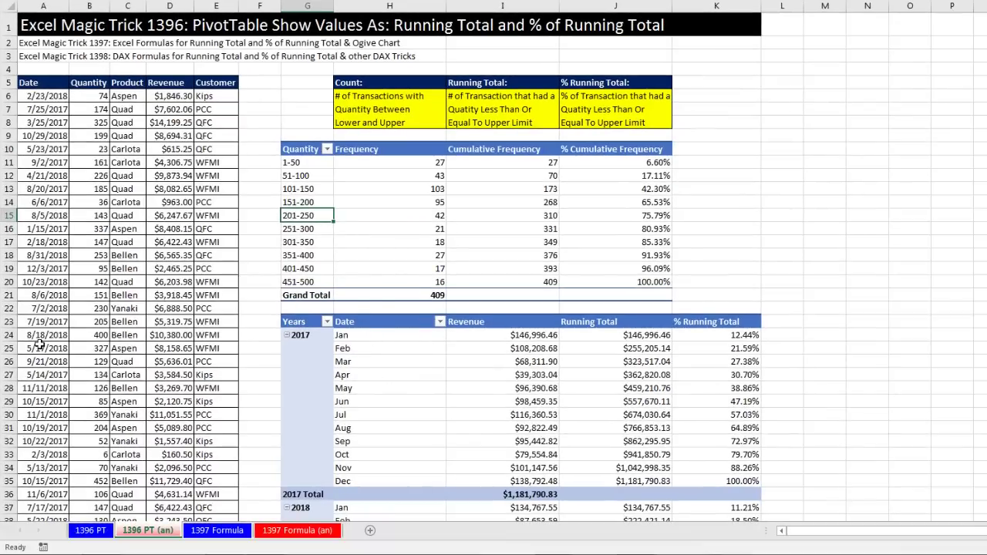
Inspect April 2017 revenue of $39,303.04 in the monthly revenue table
click(362, 377)
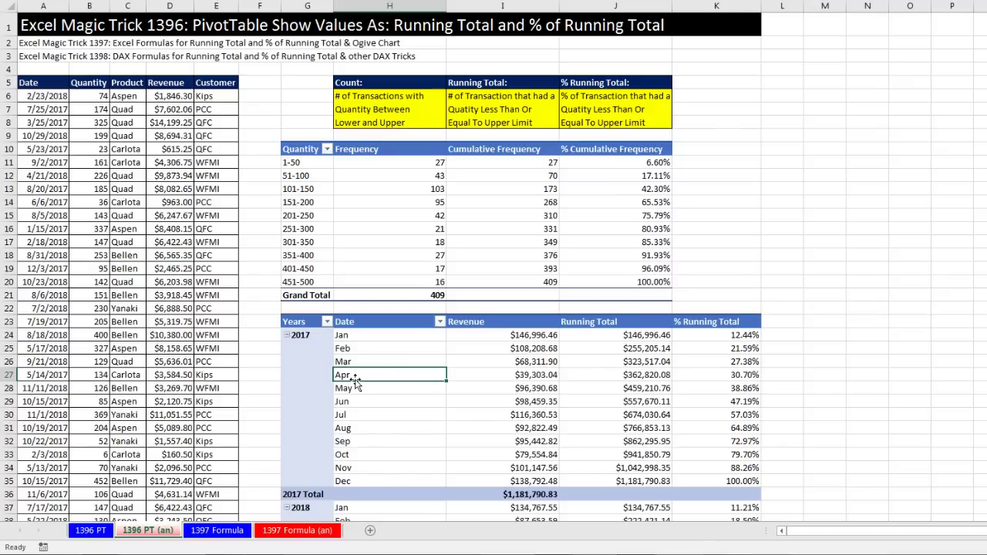
click(492, 378)
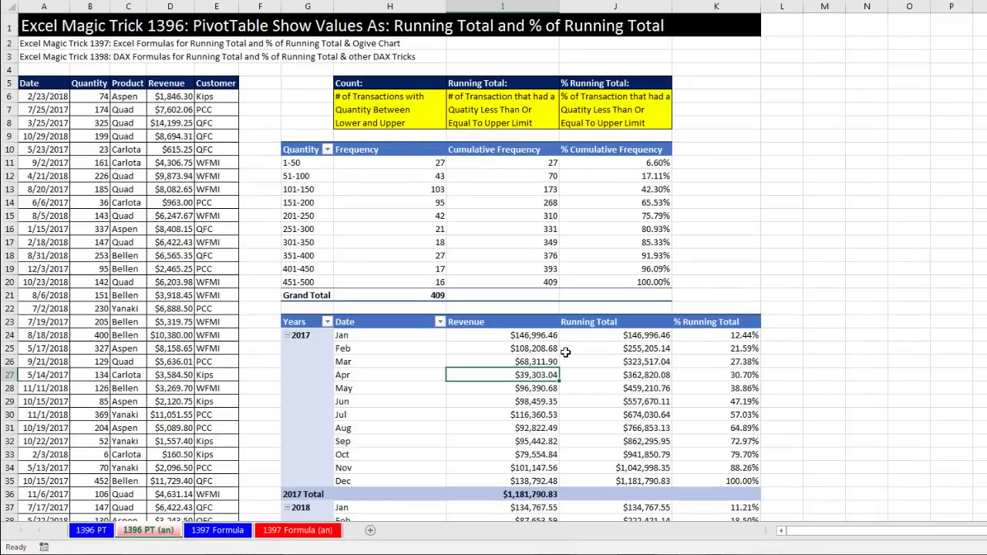
mouse_move(566, 353)
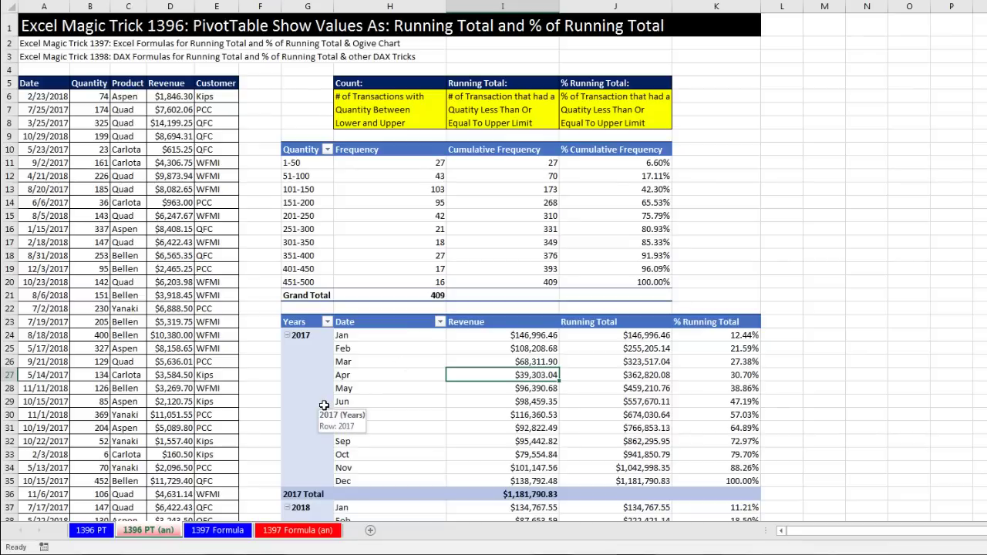
On the 1396 PT sheet, insert an empty PivotTable from the sales data at G10
click(86, 531)
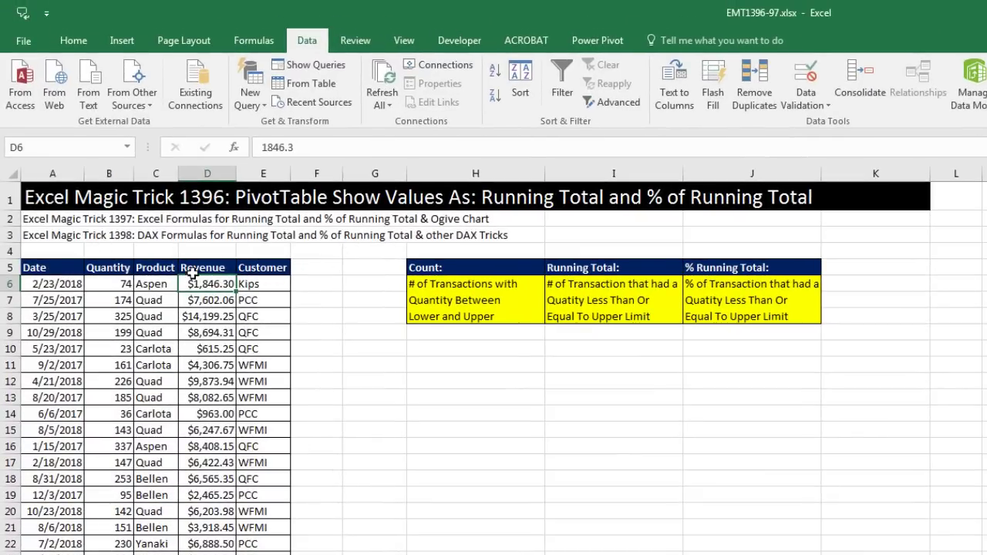
click(120, 40)
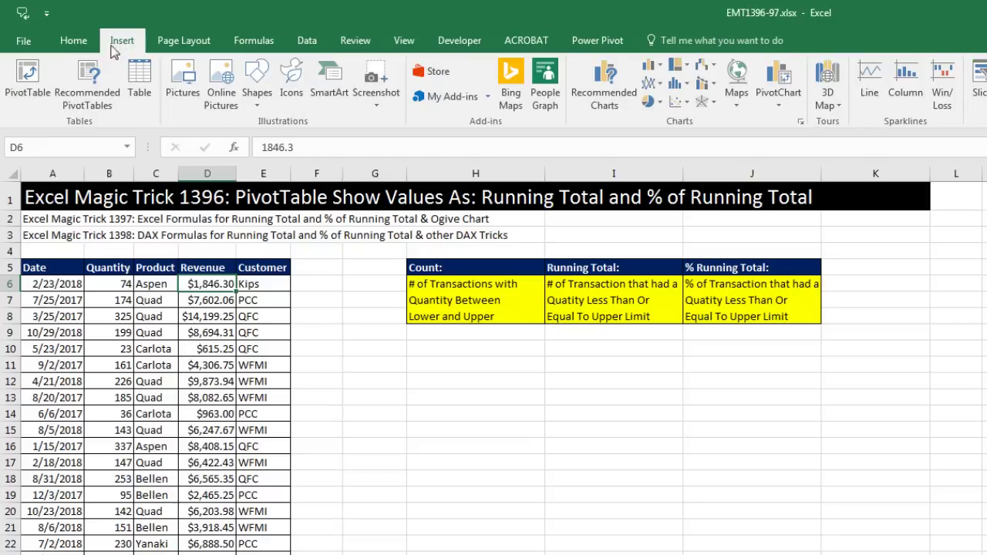
click(23, 77)
key(alt)
key(n)
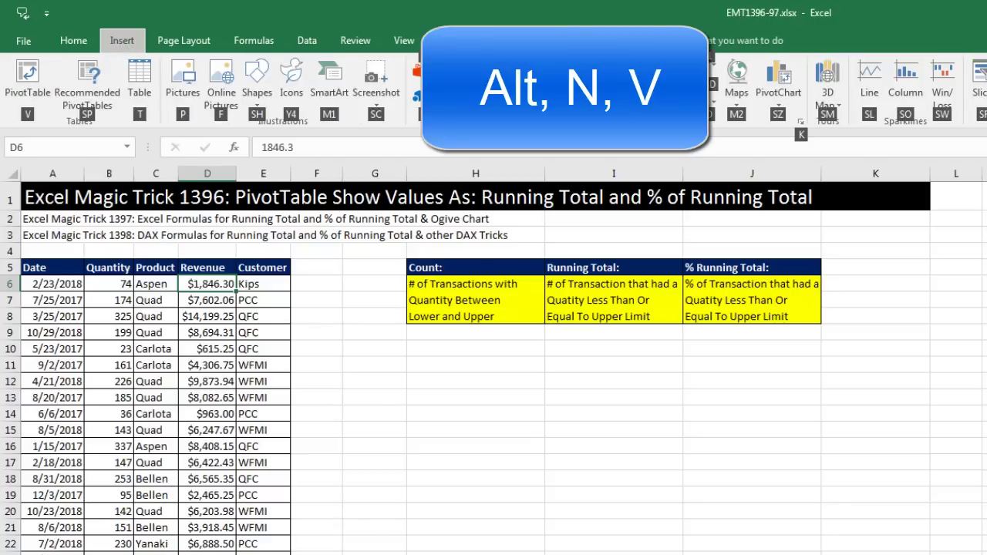
key(v)
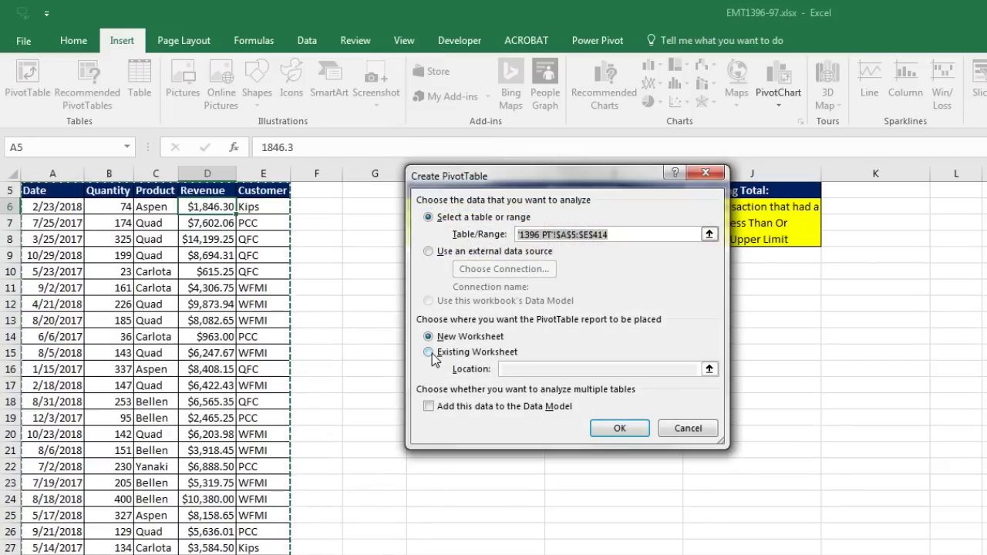
click(438, 353)
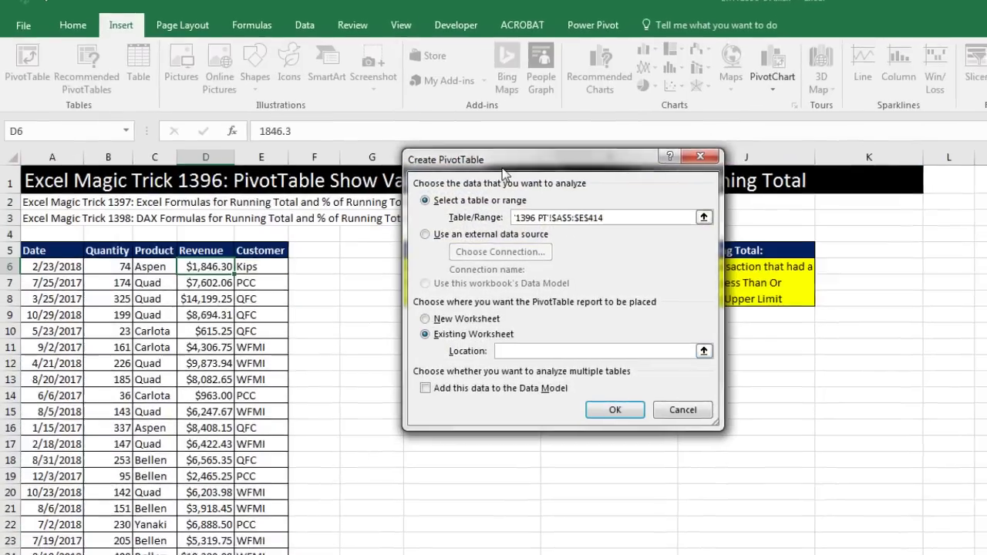
drag(505, 176, 392, 478)
drag(363, 291, 362, 288)
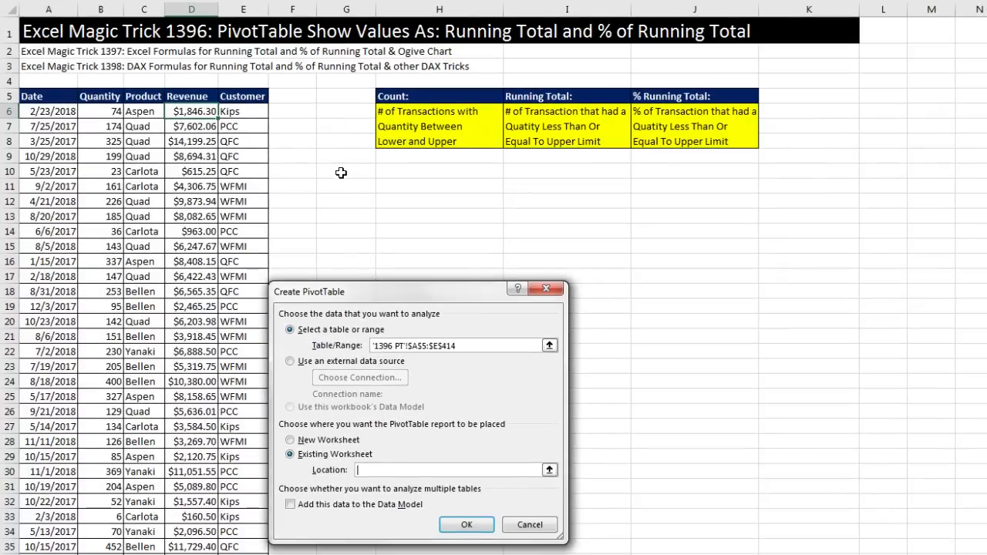
click(336, 173)
click(465, 526)
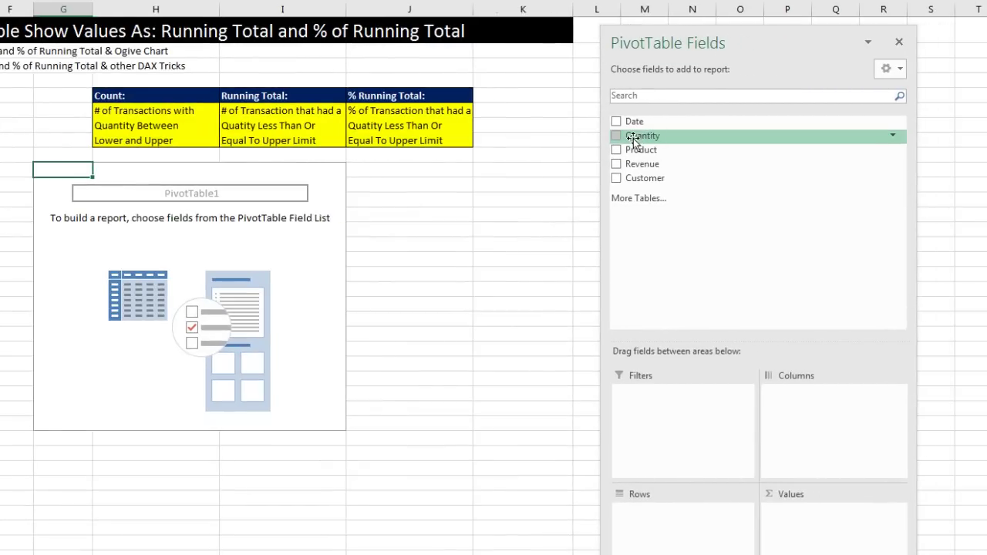
Put Quantity in Rows and group it from 1 in intervals of 50
drag(632, 141, 685, 544)
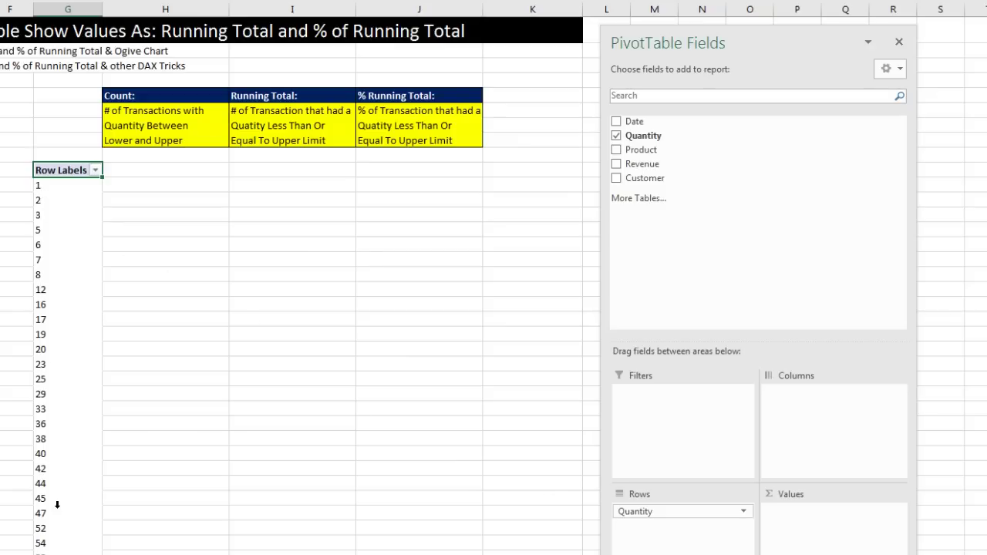
right_click(59, 204)
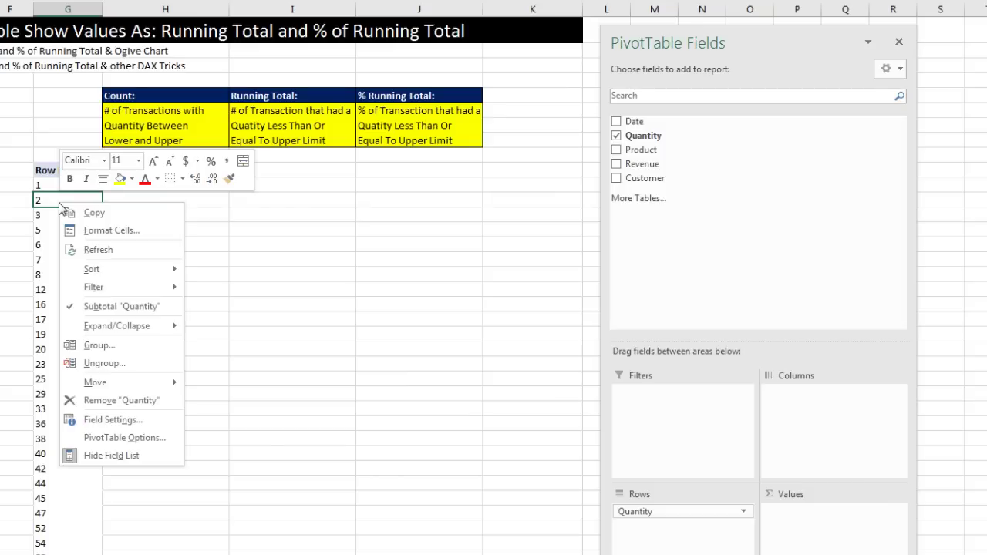
click(98, 352)
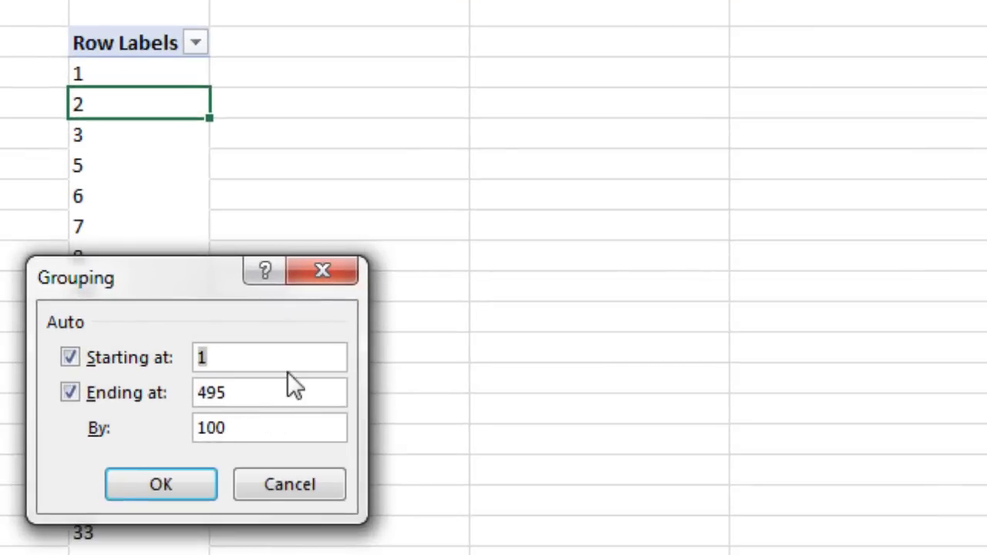
click(205, 356)
drag(258, 430, 157, 424)
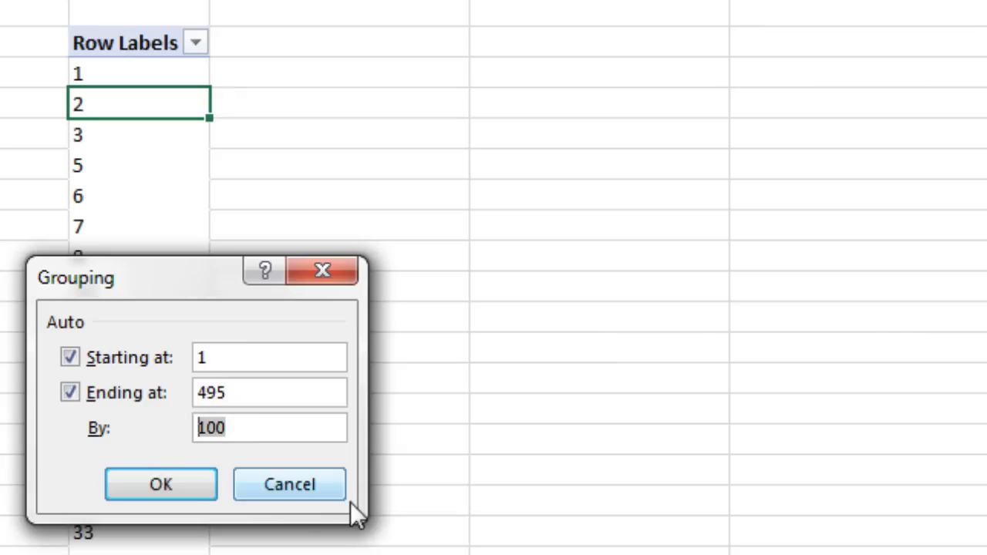
text(50)
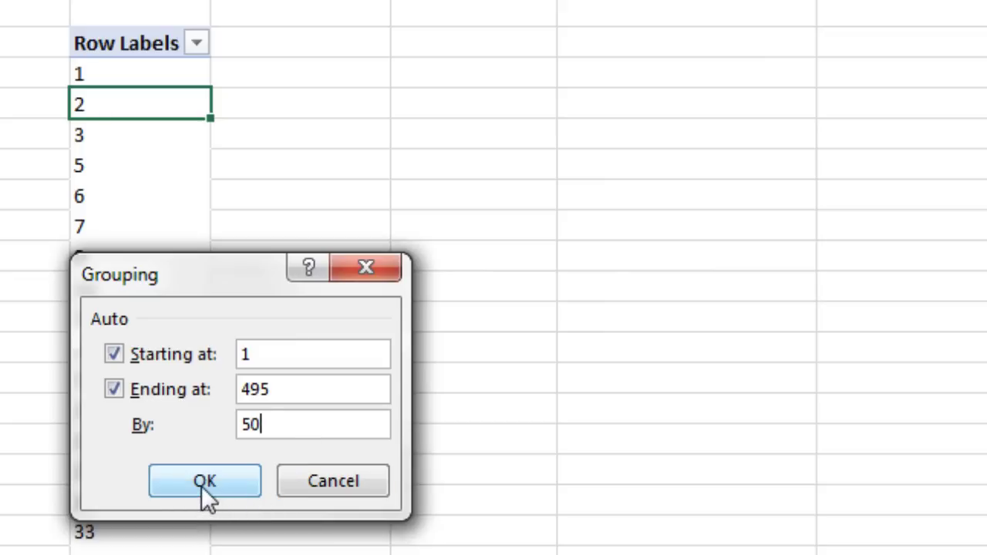
click(204, 483)
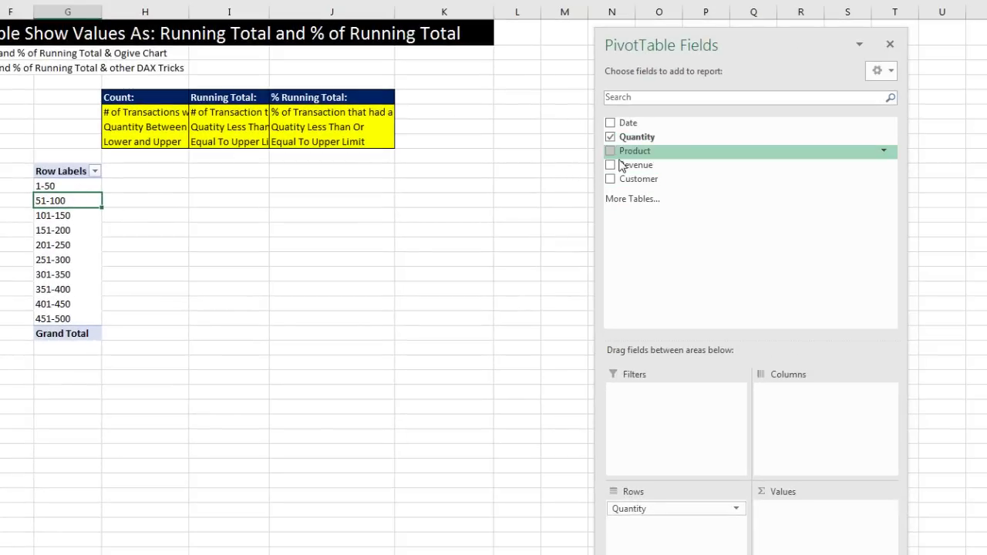
Add Count of Quantity to Values and rename its header to Frequency
drag(625, 136, 819, 534)
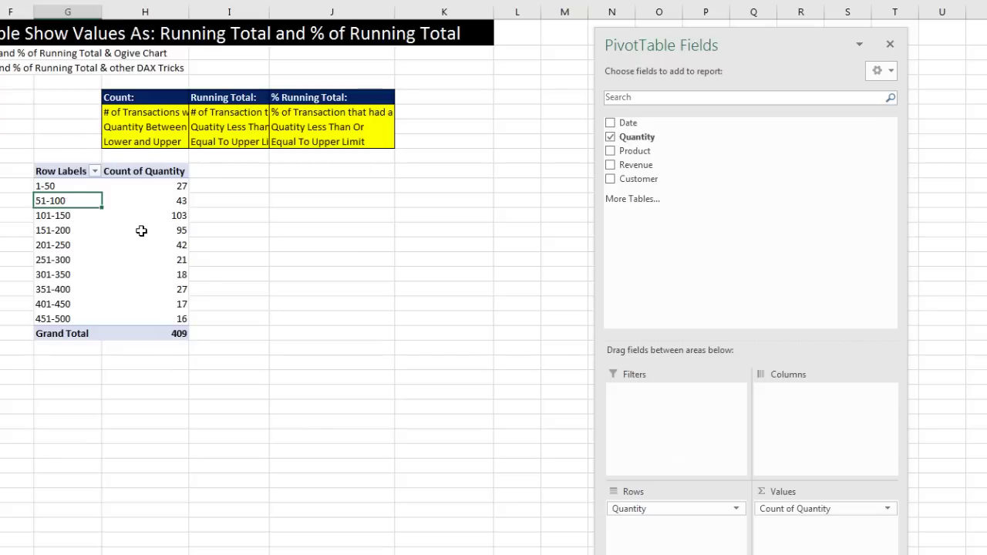
mouse_move(141, 230)
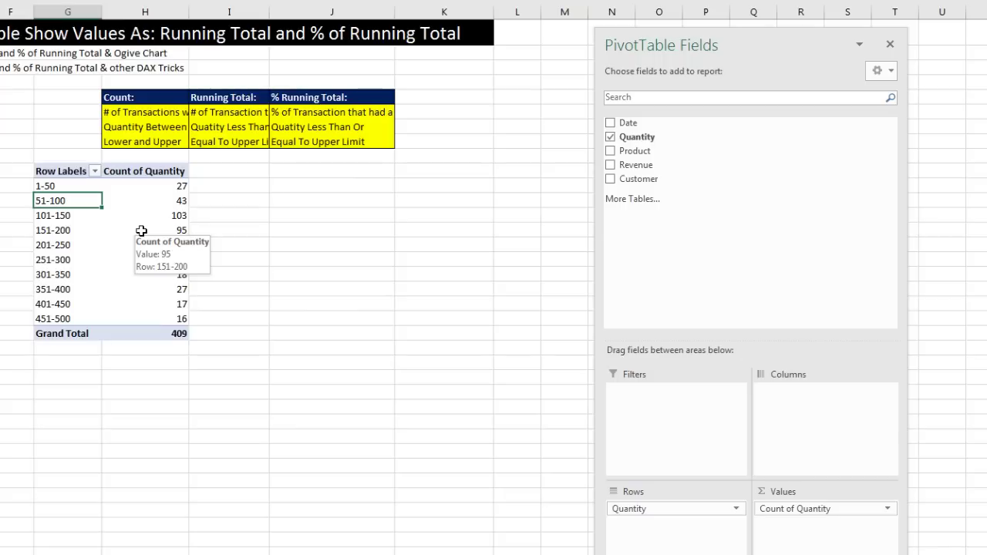
click(147, 171)
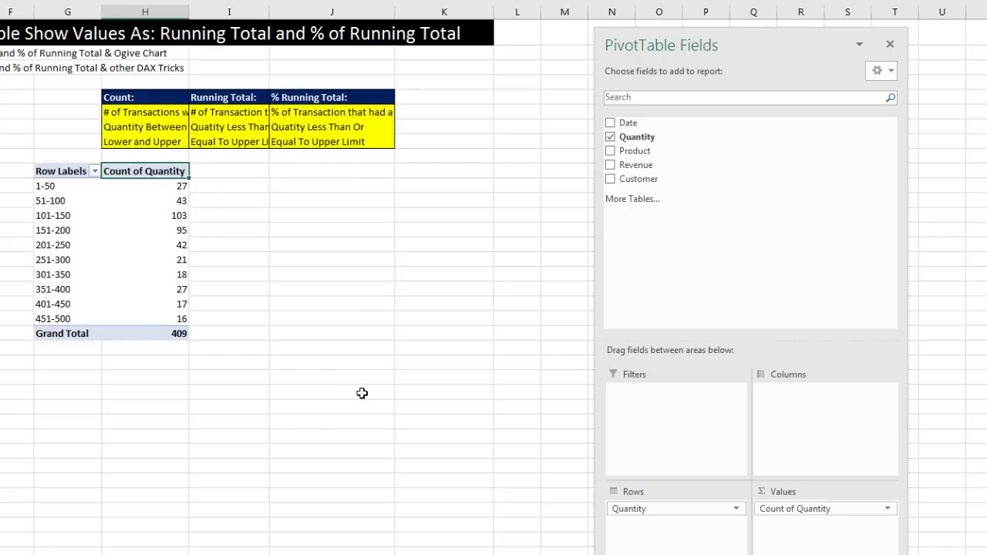
text(Frequency)
key(Return)
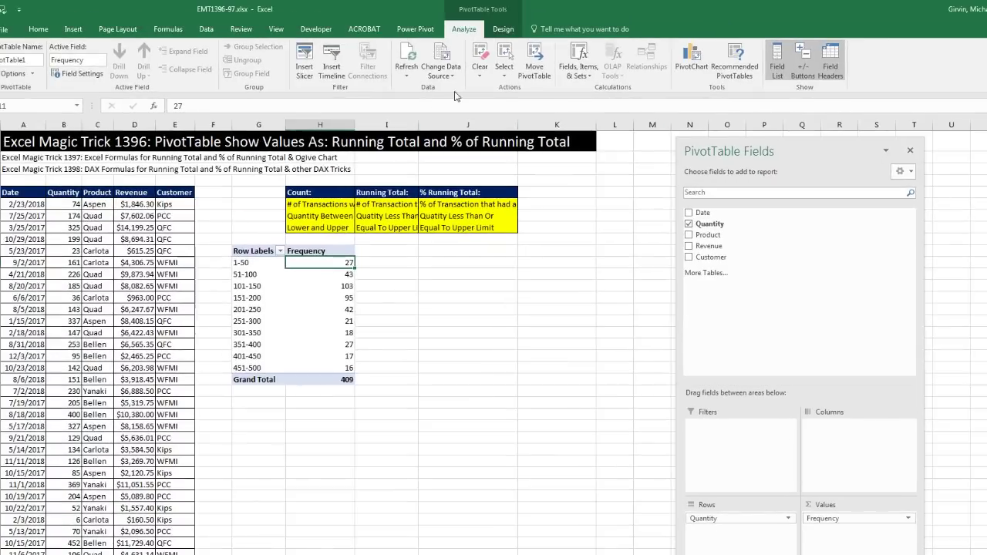
Switch the PivotTable report layout to Tabular Form
click(502, 28)
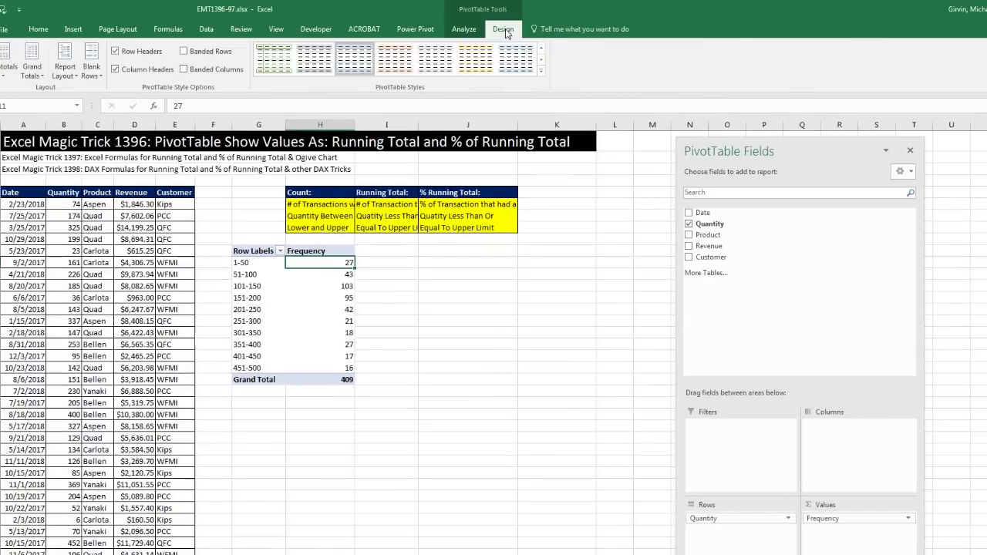
click(65, 71)
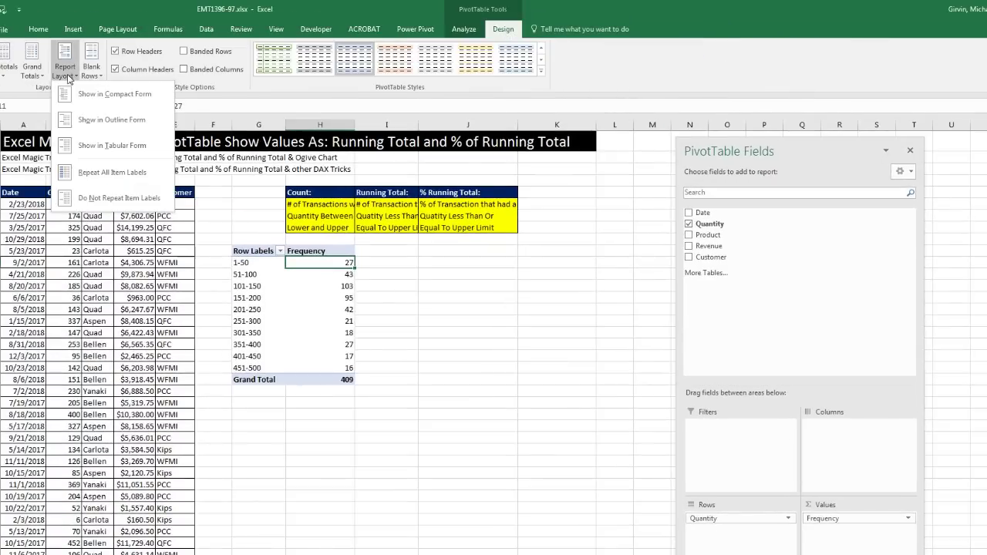
click(83, 146)
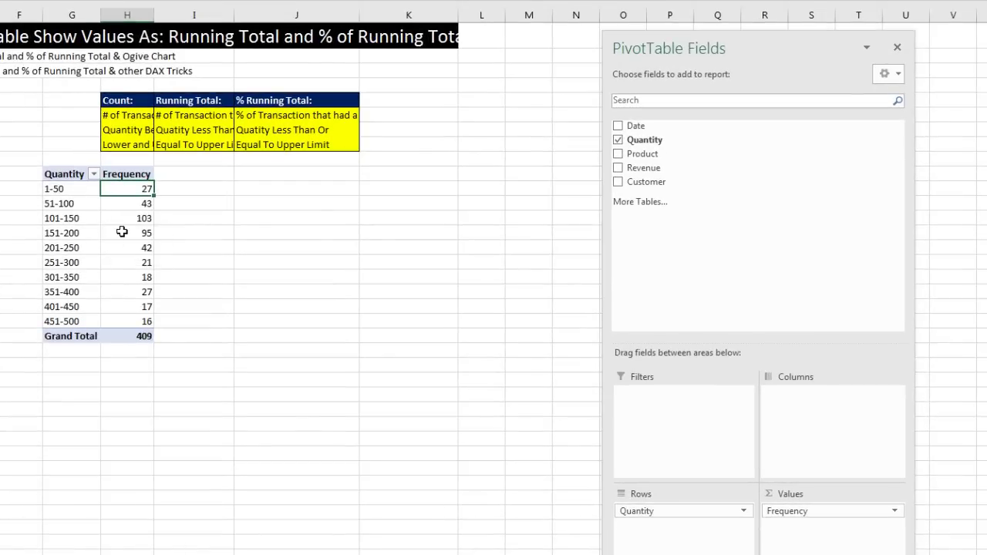
Turn off Autofit column widths on update in PivotTable Options
right_click(119, 220)
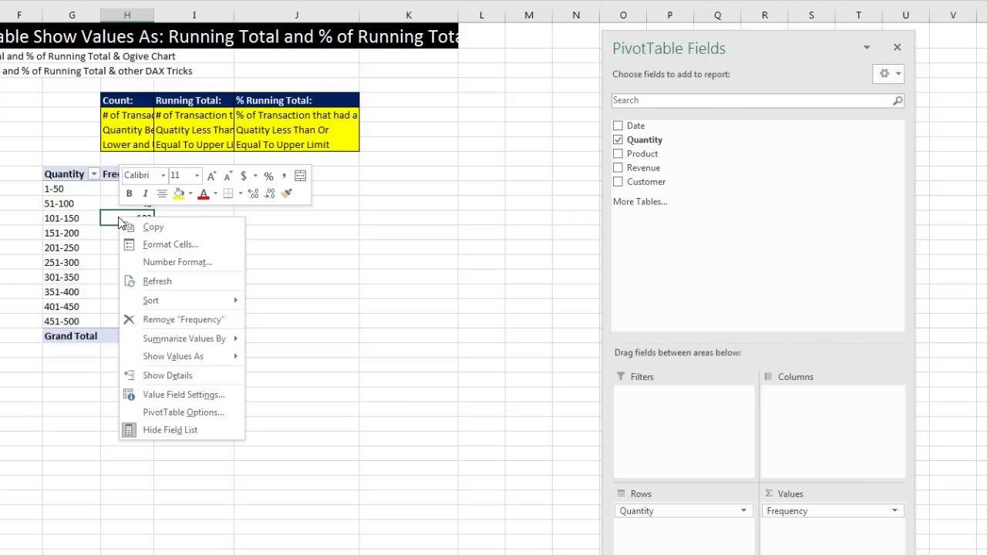
click(167, 416)
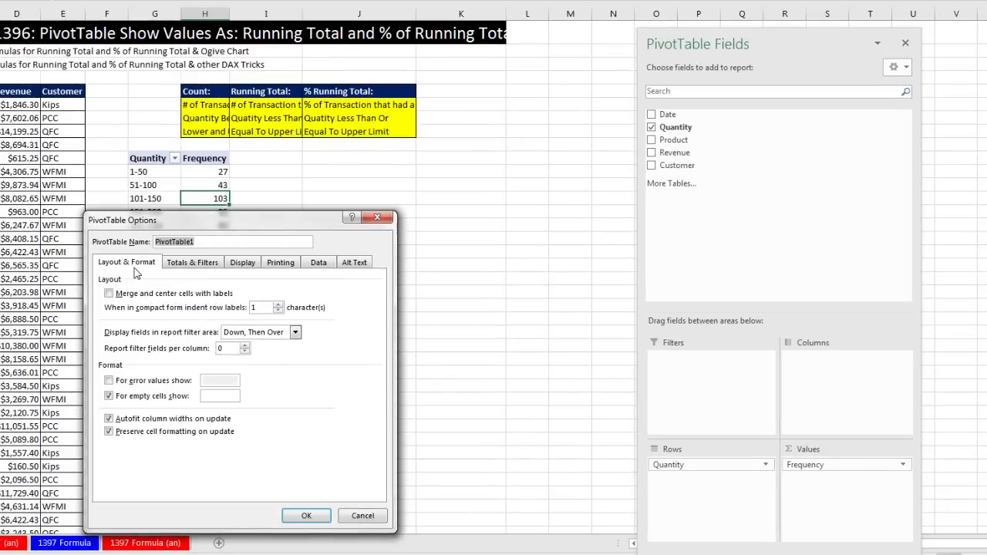
click(109, 419)
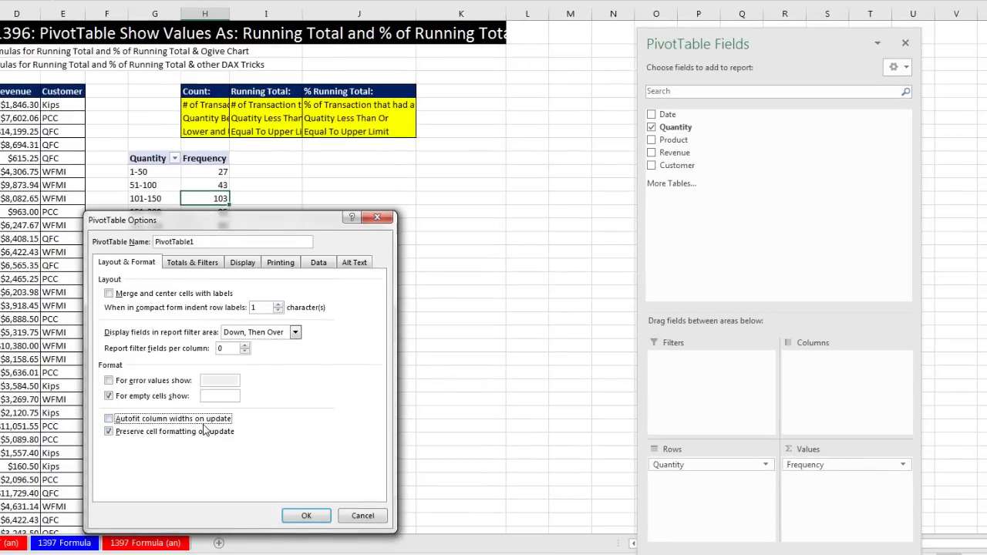
click(306, 515)
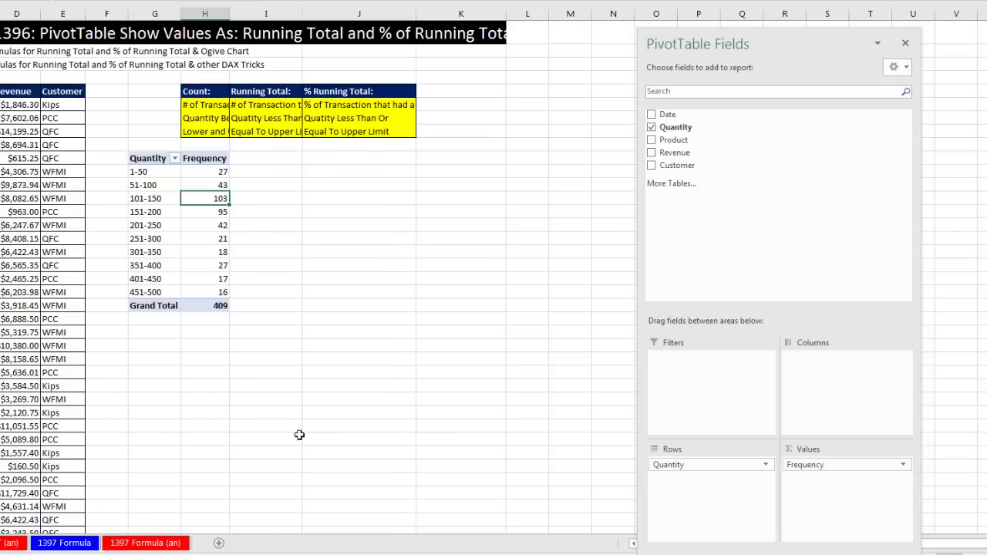
Widen columns H through J and add Quantity to Values a second time
drag(202, 12, 425, 15)
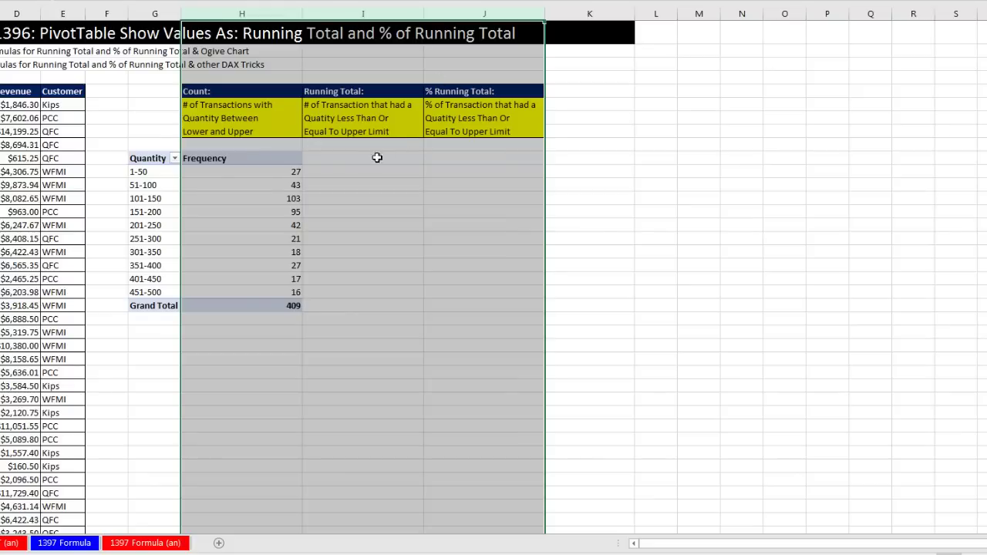
click(254, 172)
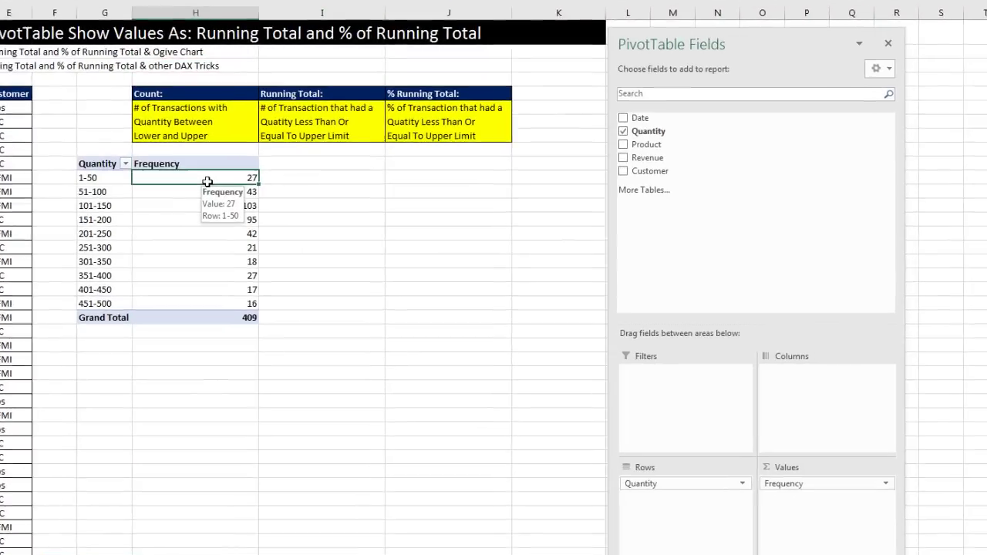
drag(646, 129, 780, 526)
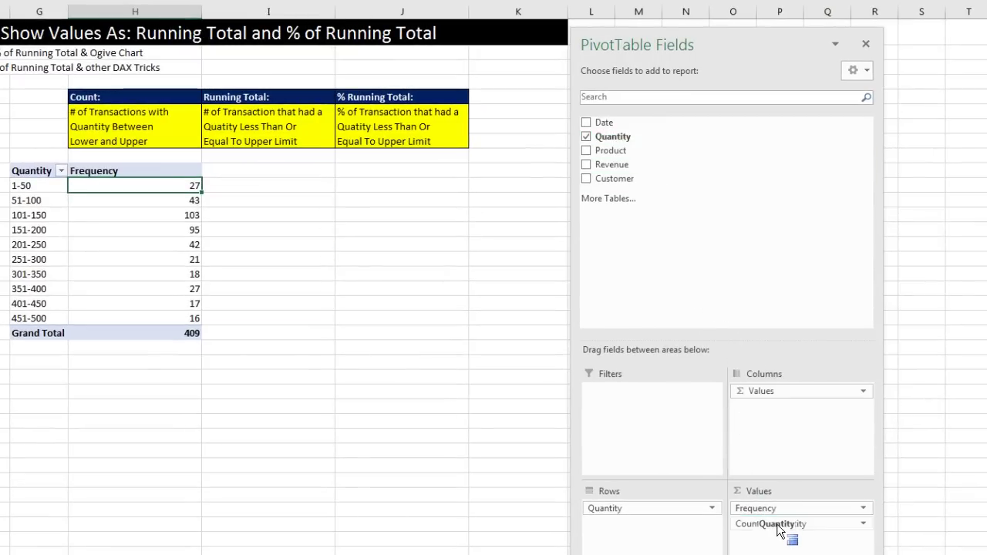
Show the new count as Running Total In Quantity, headed Cumulative Frequency
right_click(264, 185)
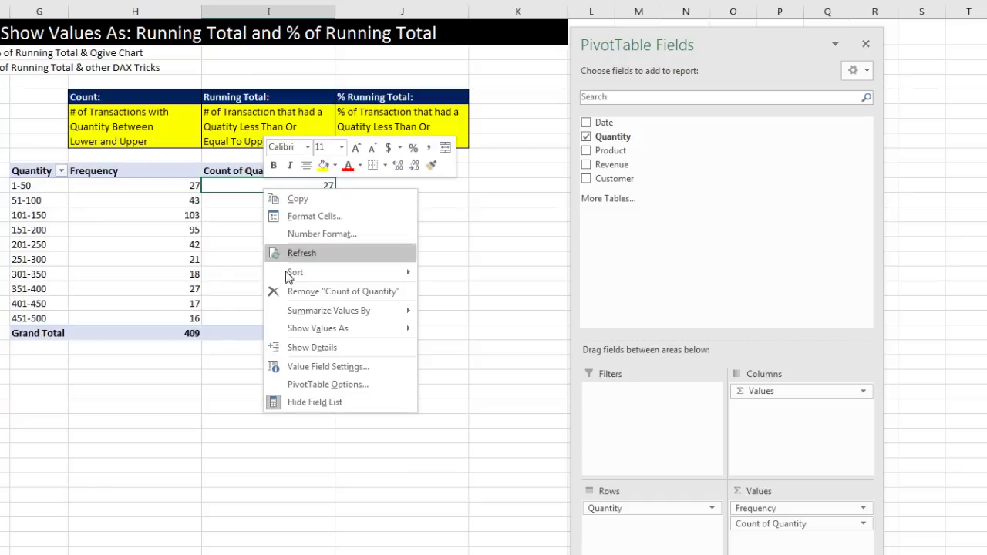
mouse_move(304, 335)
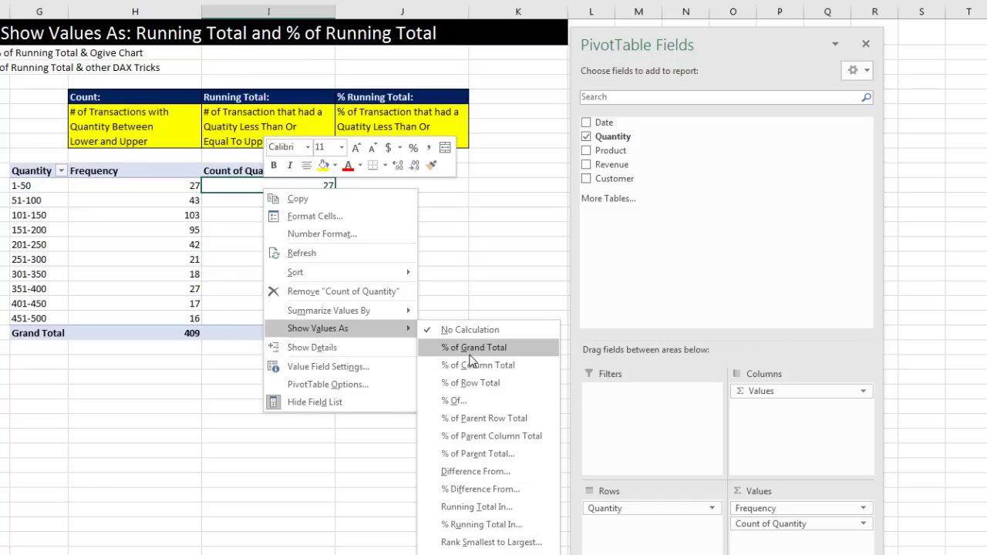
click(476, 507)
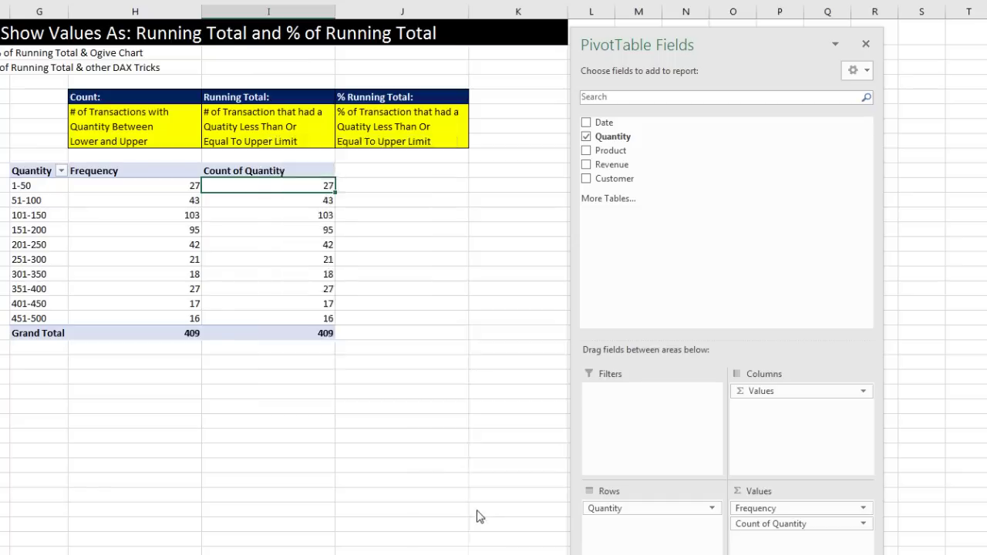
drag(406, 274, 332, 67)
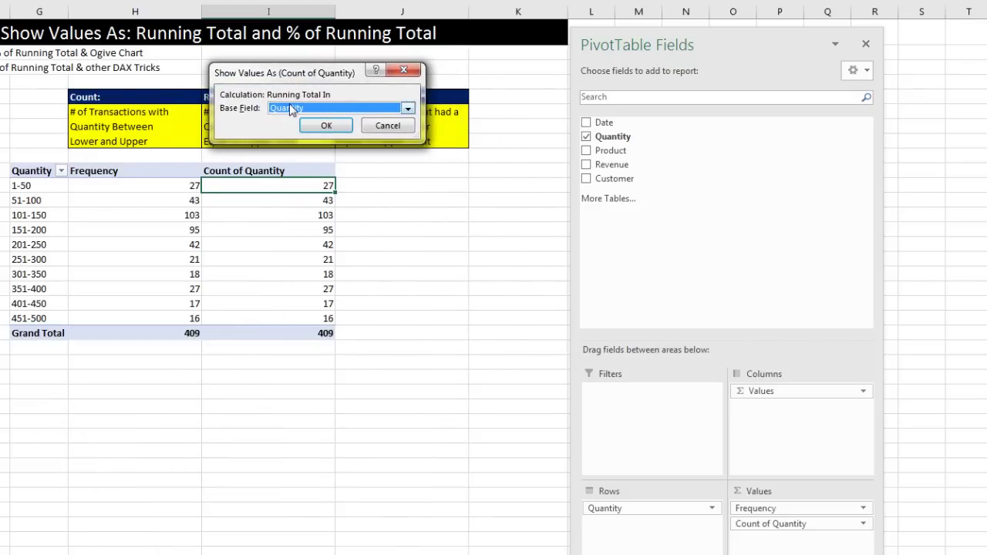
click(340, 125)
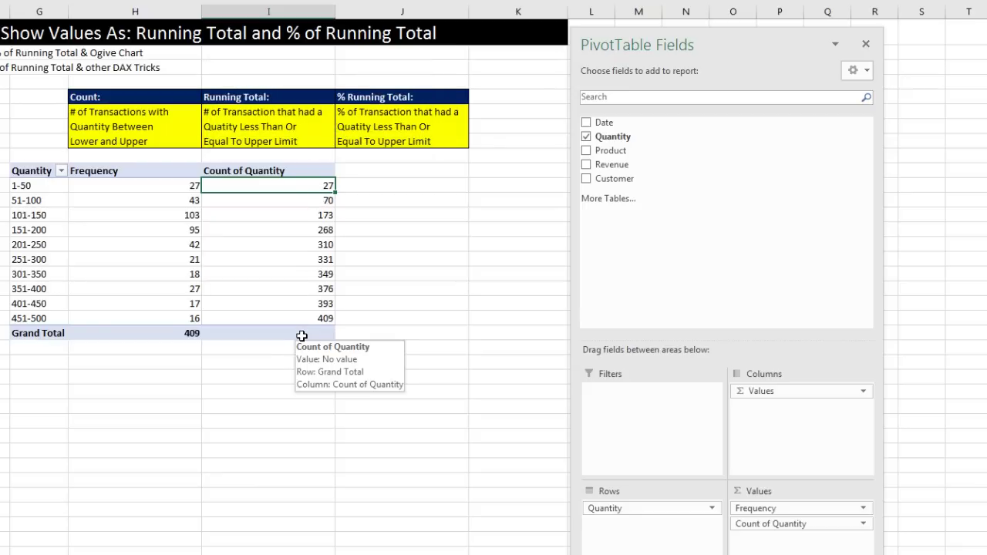
click(281, 170)
text(Cumulative Frequency)
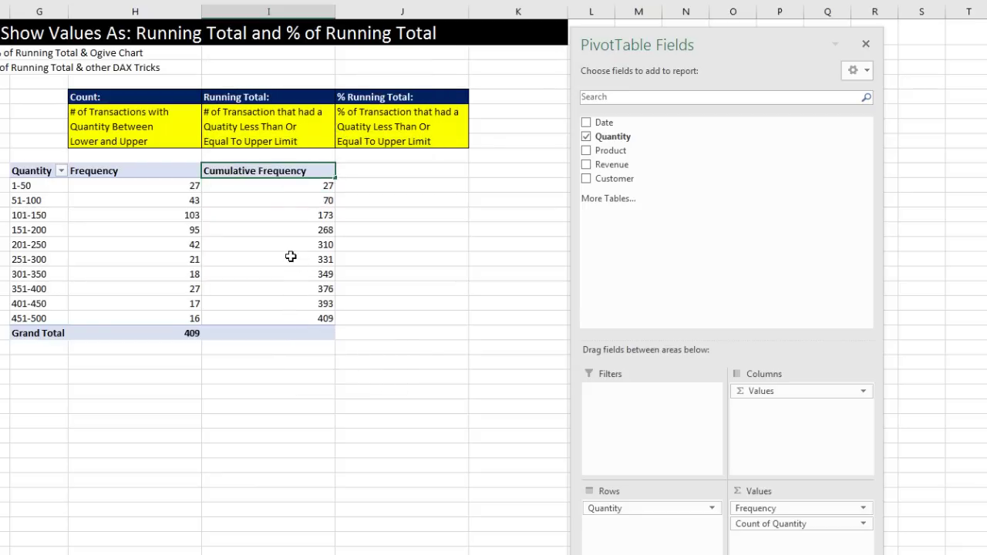
key(Return)
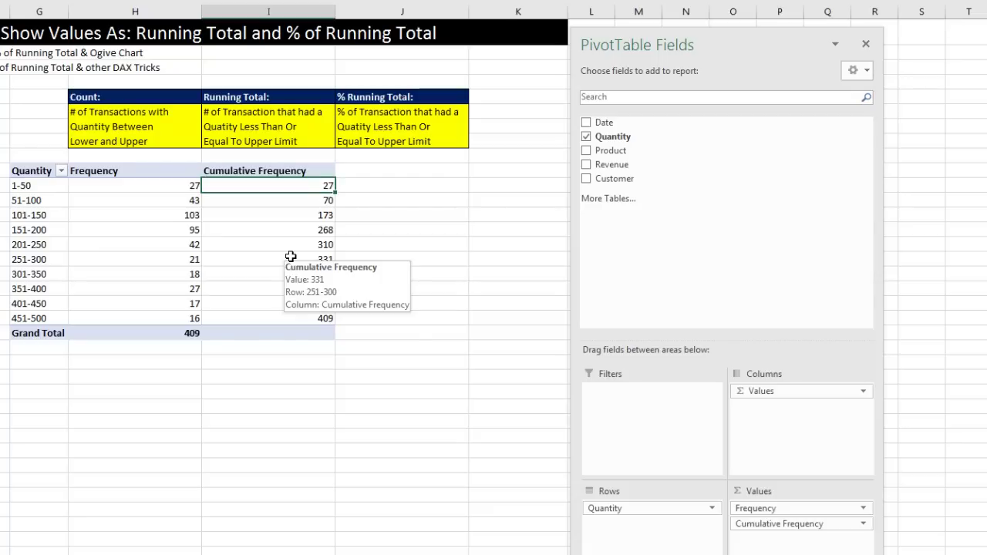
Add a third Quantity count as % Running Total In Quantity, headed % Cumulative Frequency
drag(609, 140, 777, 550)
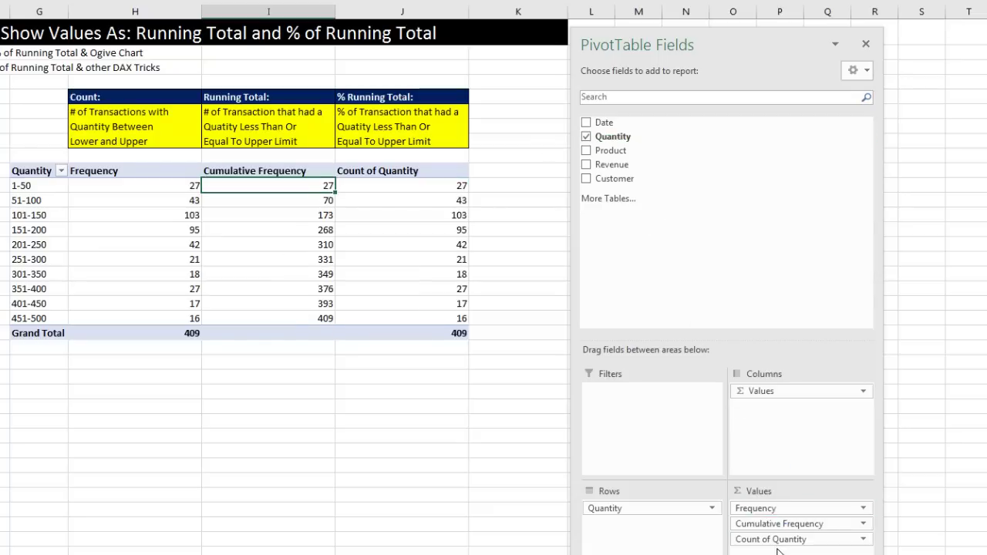
right_click(398, 186)
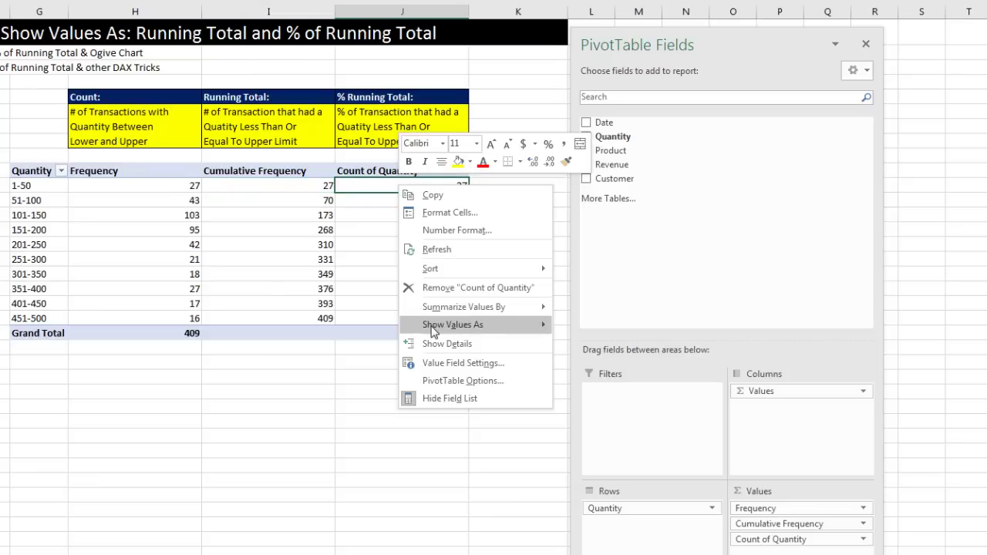
mouse_move(434, 325)
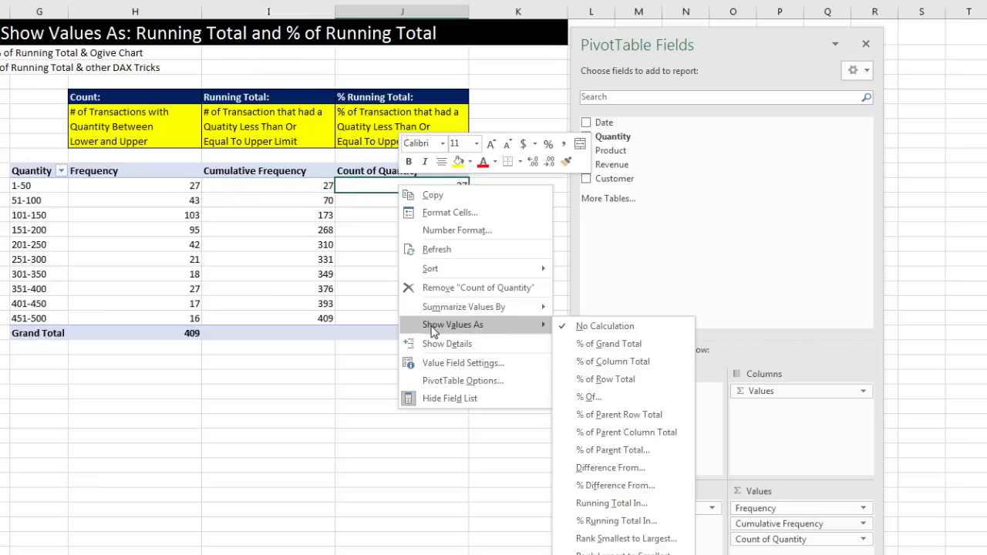
click(617, 522)
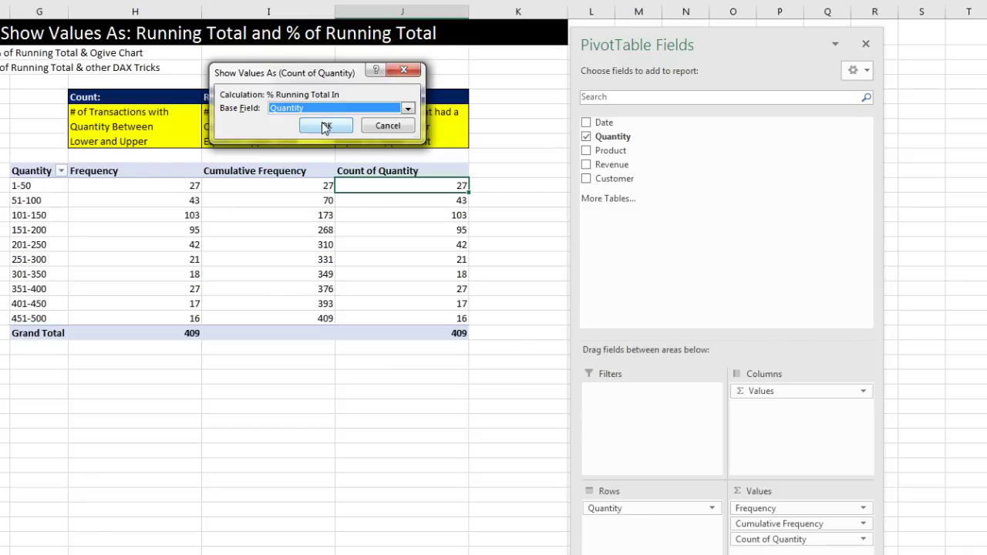
click(324, 126)
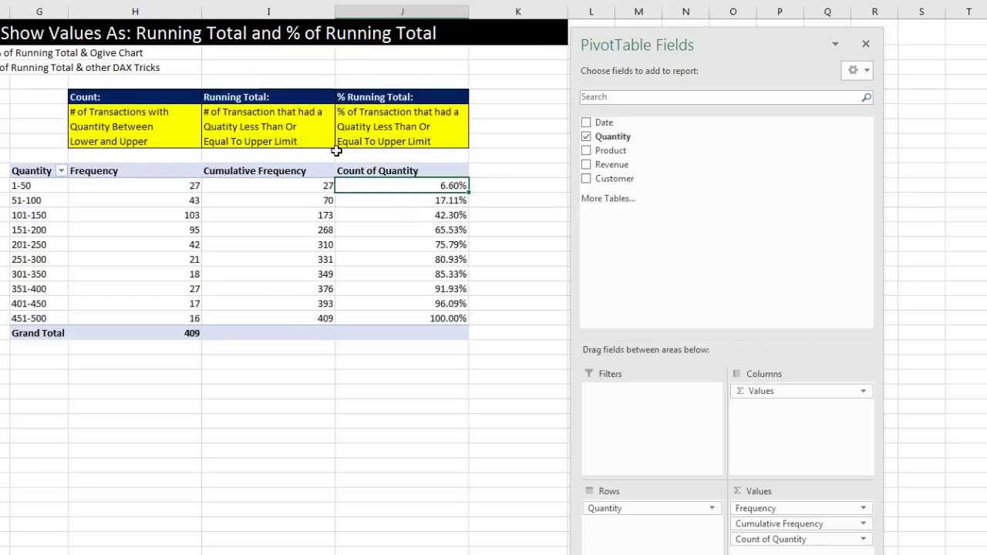
text(% Cumulative Frequency)
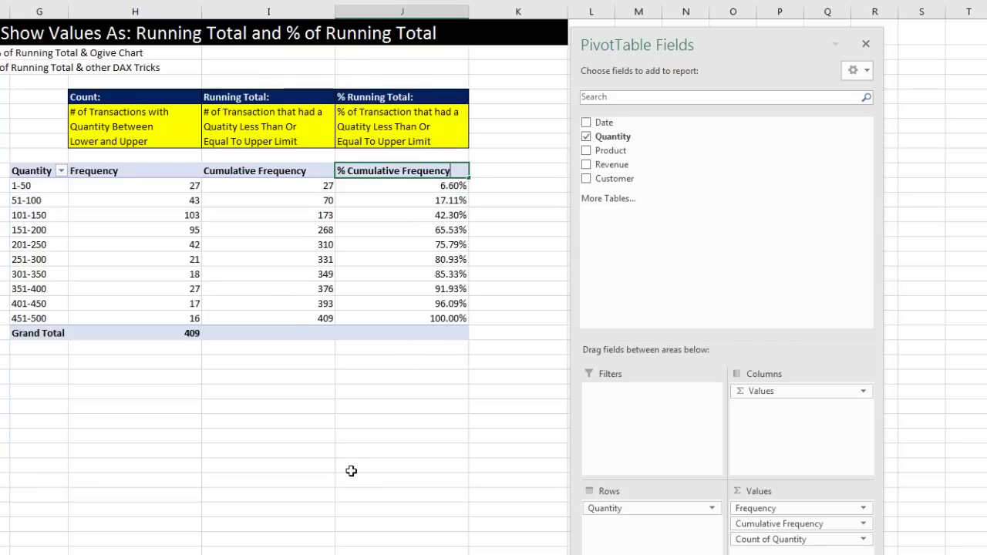
key(Return)
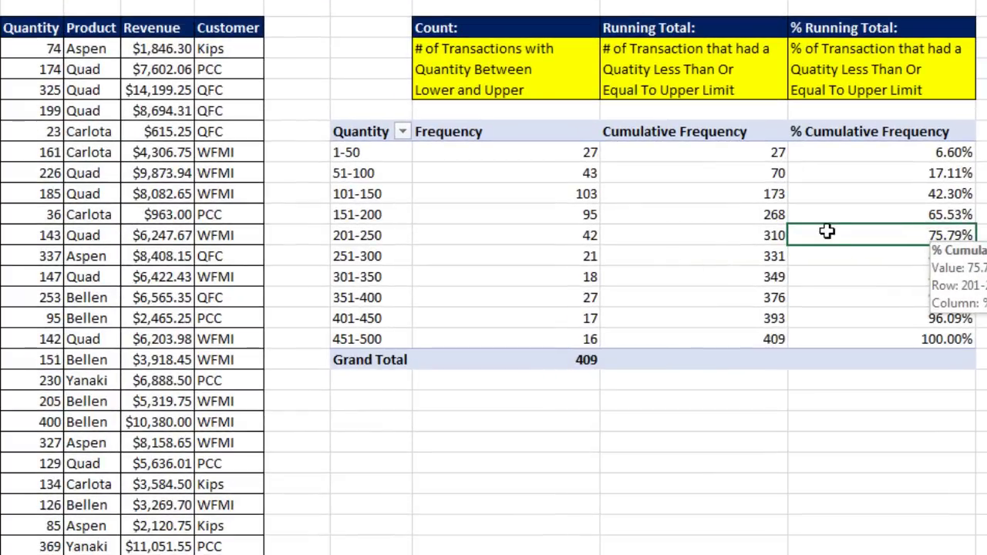
drag(448, 244, 155, 242)
drag(535, 232, 388, 229)
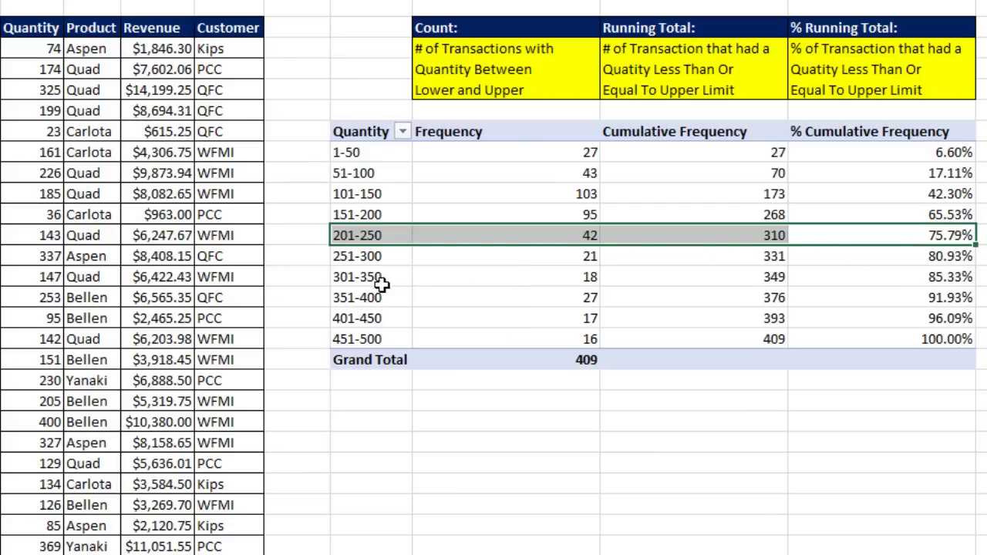
drag(378, 279, 922, 284)
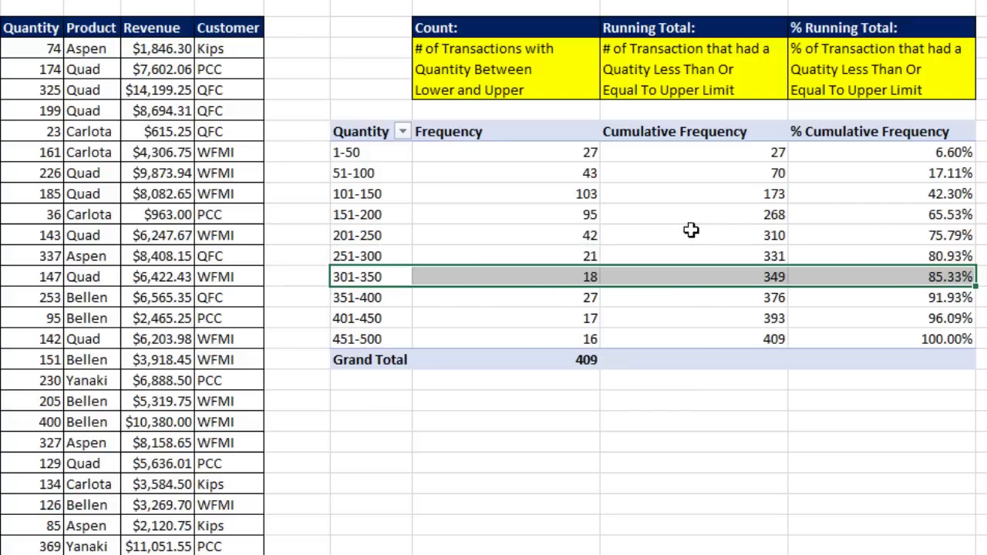
Insert a second PivotTable from the sales data at G24 on the same sheet
click(374, 423)
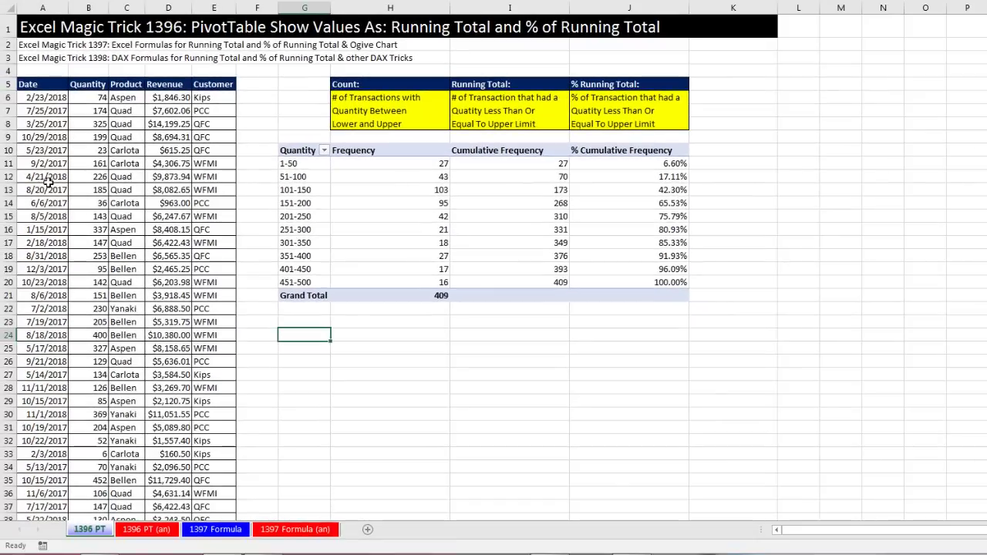
click(49, 111)
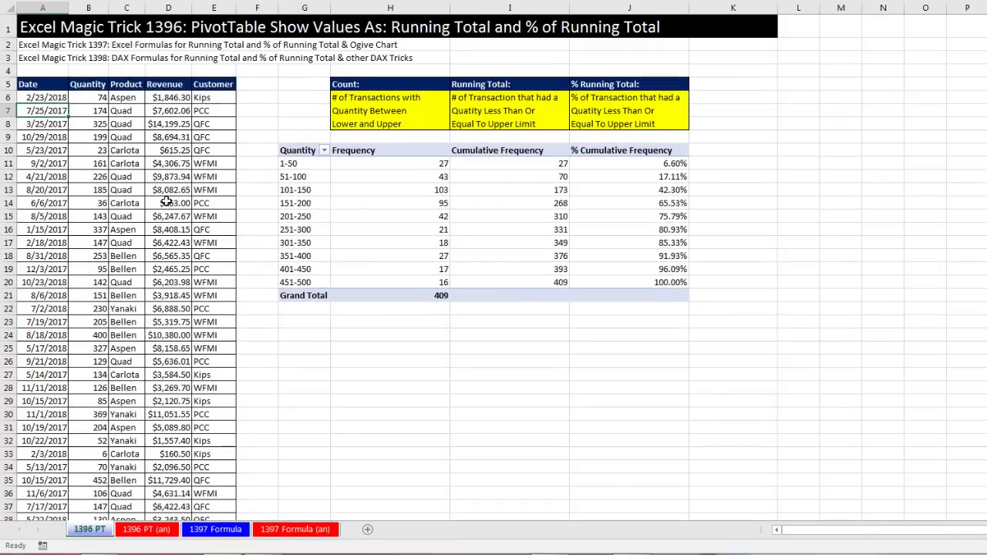
key(alt+n)
key(v)
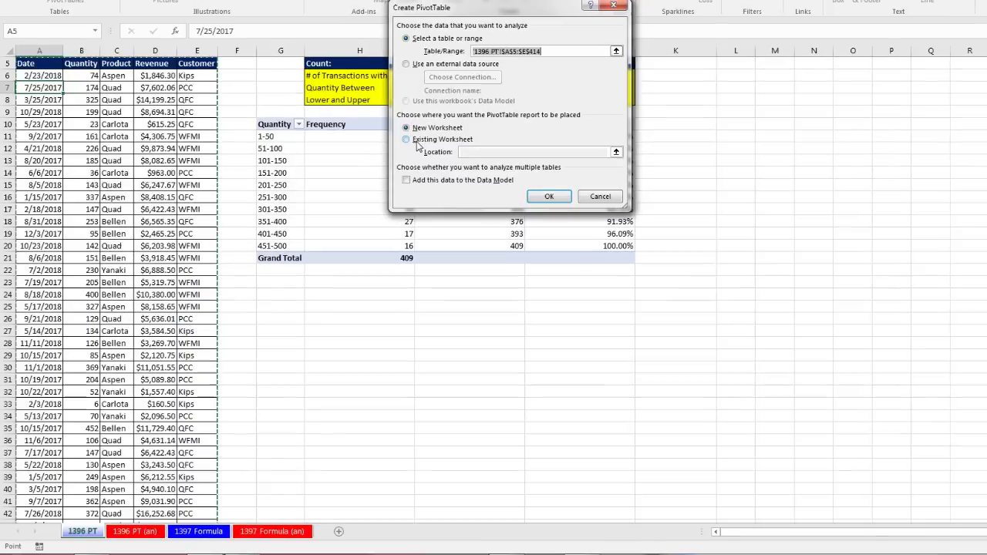
click(407, 140)
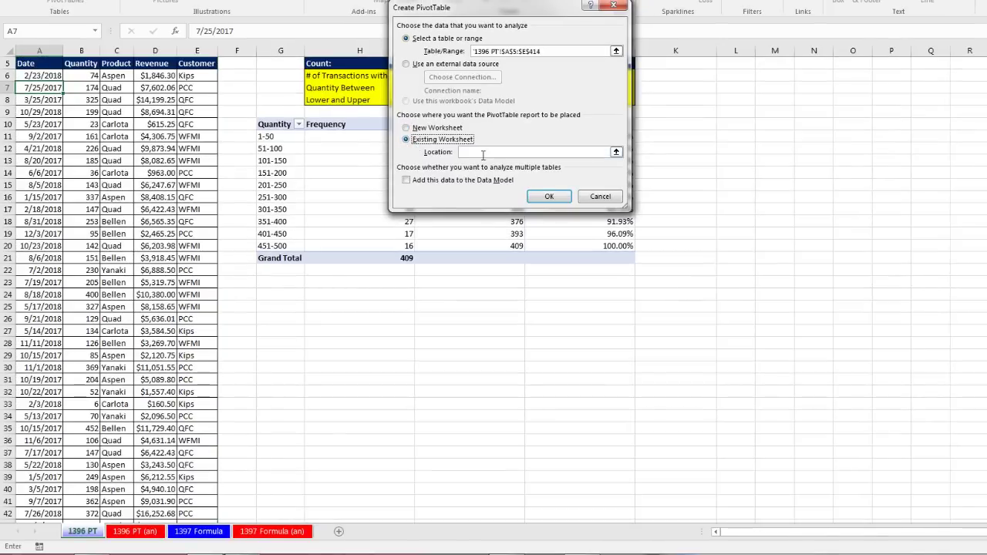
click(273, 299)
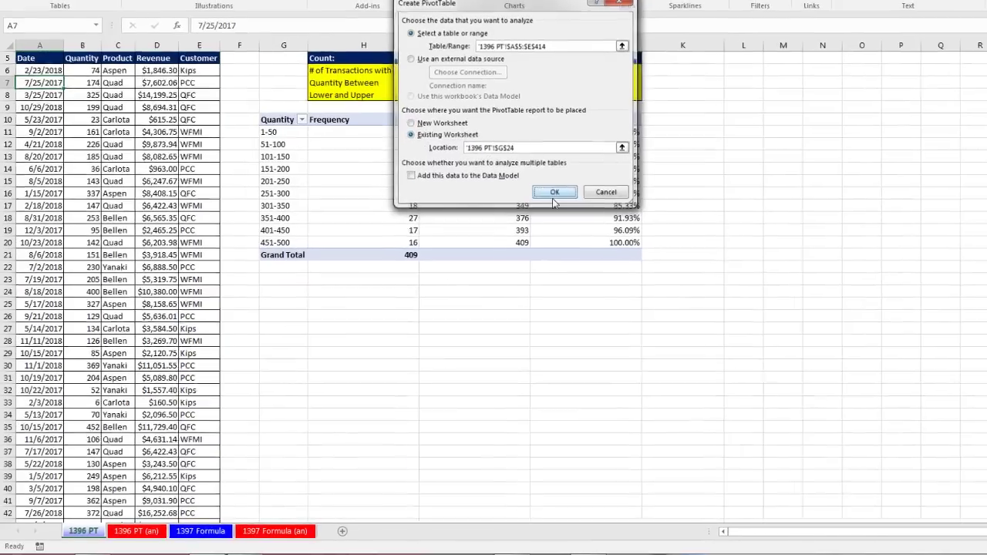
click(553, 192)
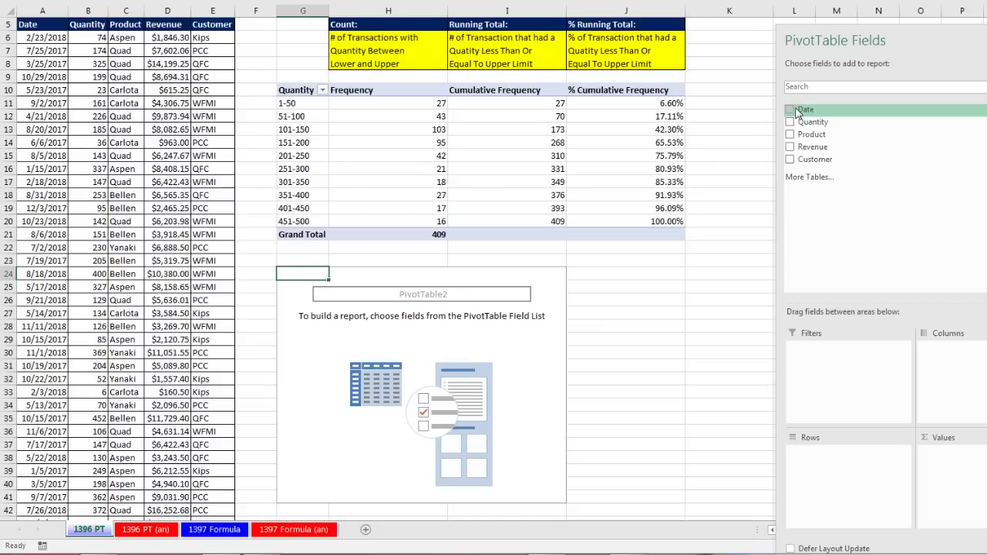
Place Date in Rows, auto-grouped into Years, Quarters and Date for 2017 and 2018
drag(798, 112, 825, 480)
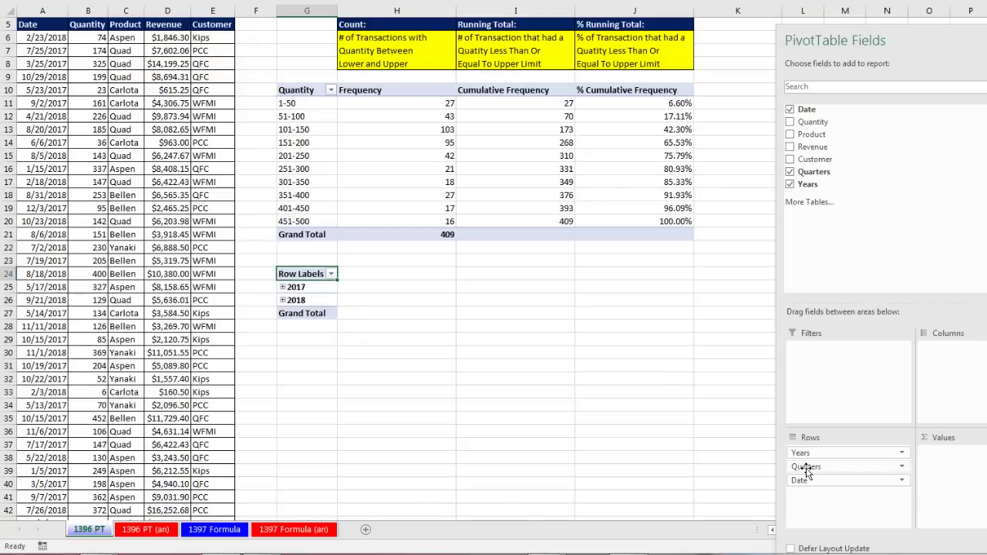
right_click(308, 291)
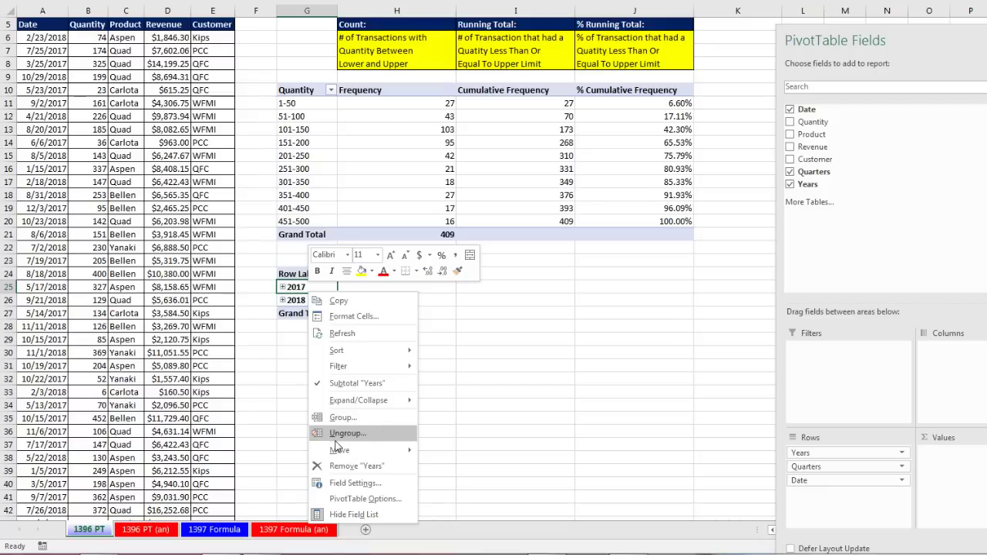
Remove Quarters from Rows and expand 2017 and 2018 to show their months
key(Escape)
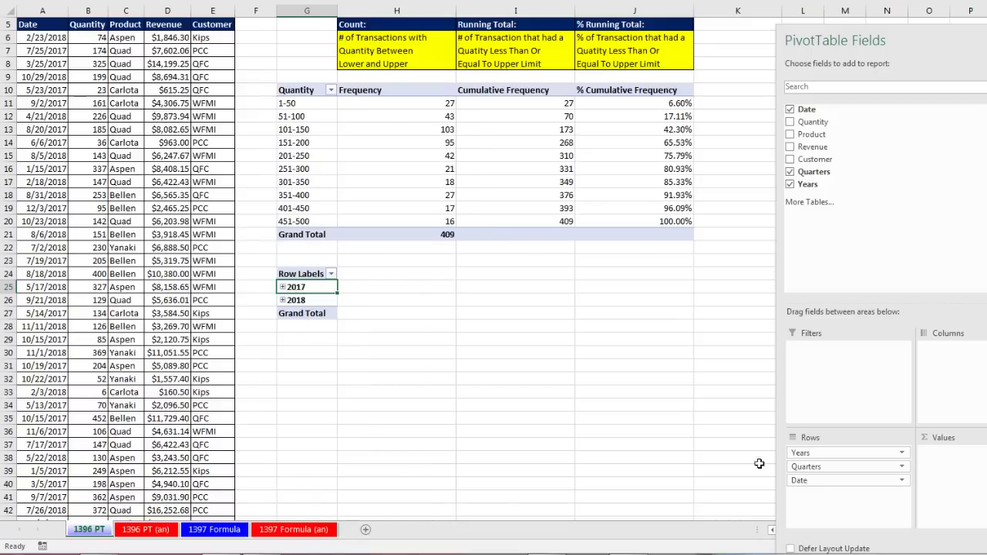
drag(807, 480, 872, 291)
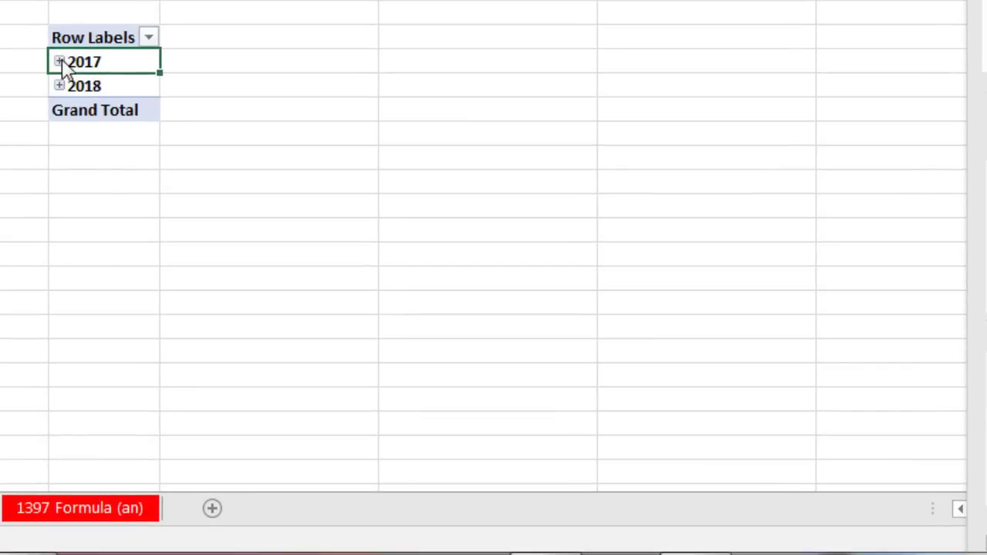
click(60, 61)
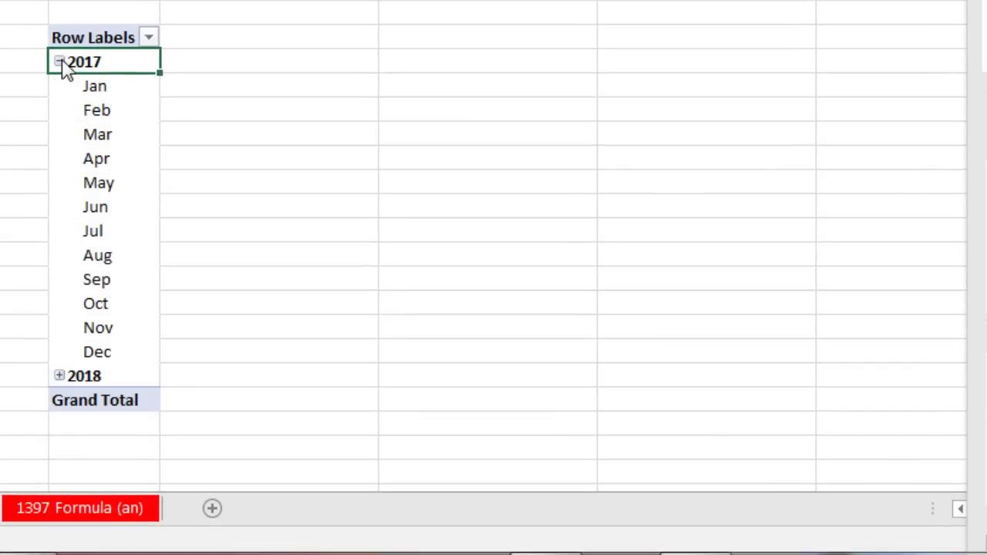
click(59, 377)
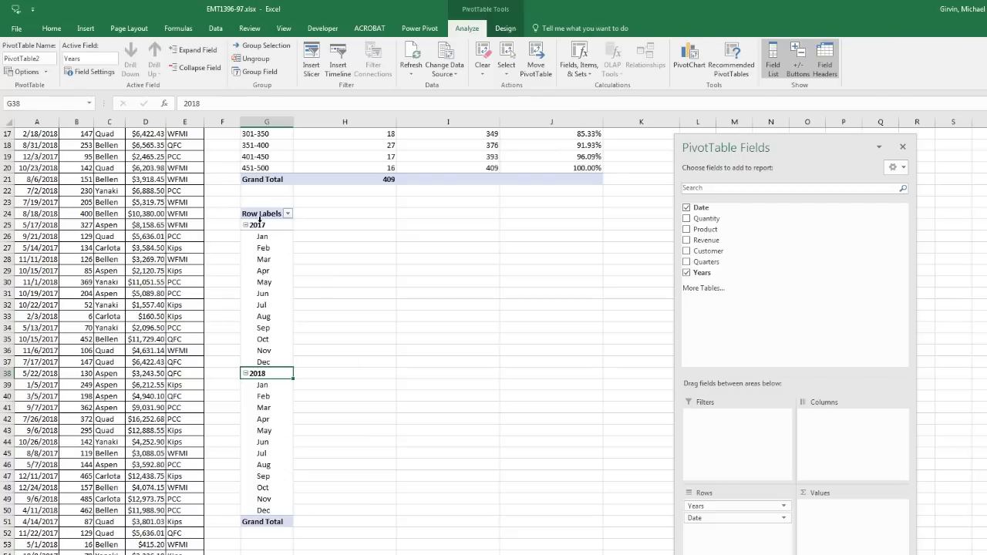
Switch the second PivotTable's report layout to Tabular Form
click(505, 28)
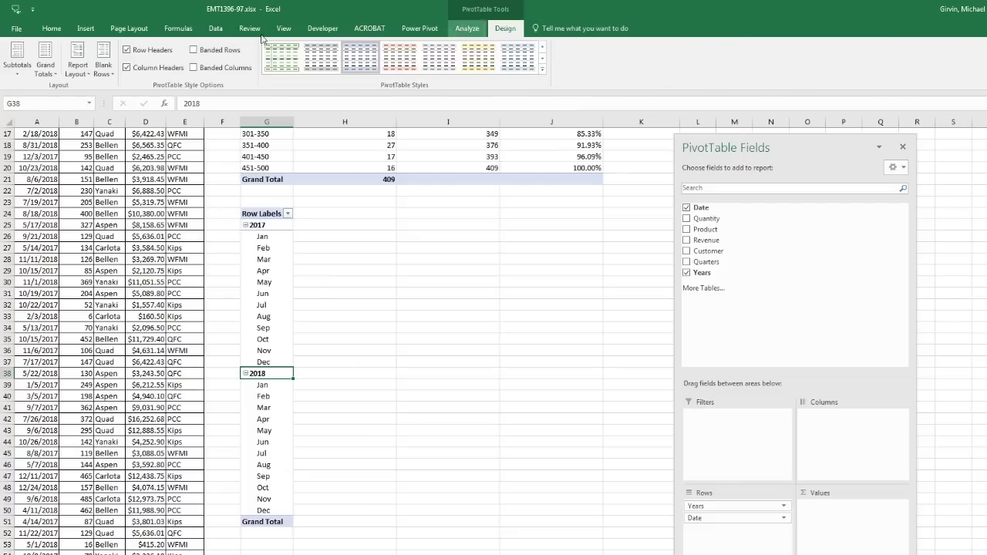
click(78, 70)
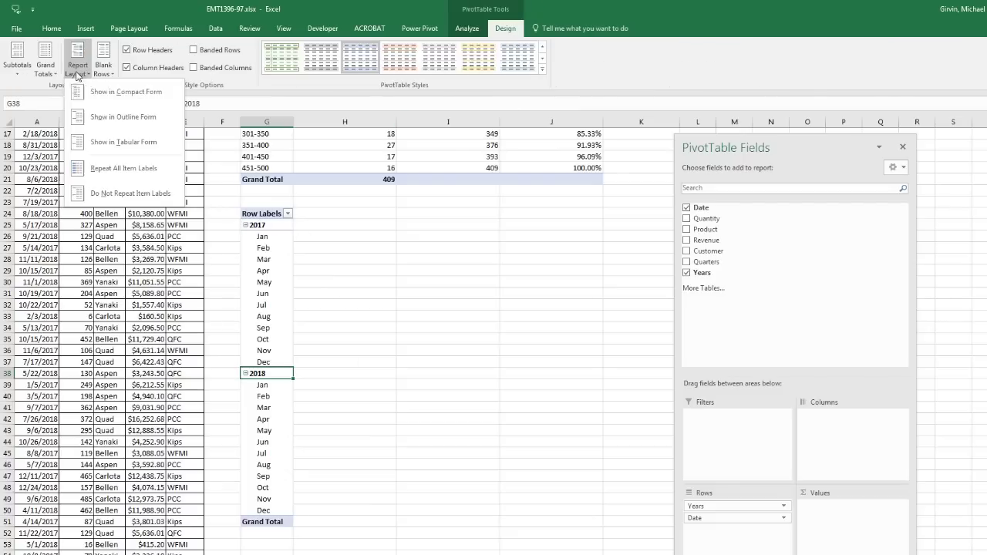
click(93, 142)
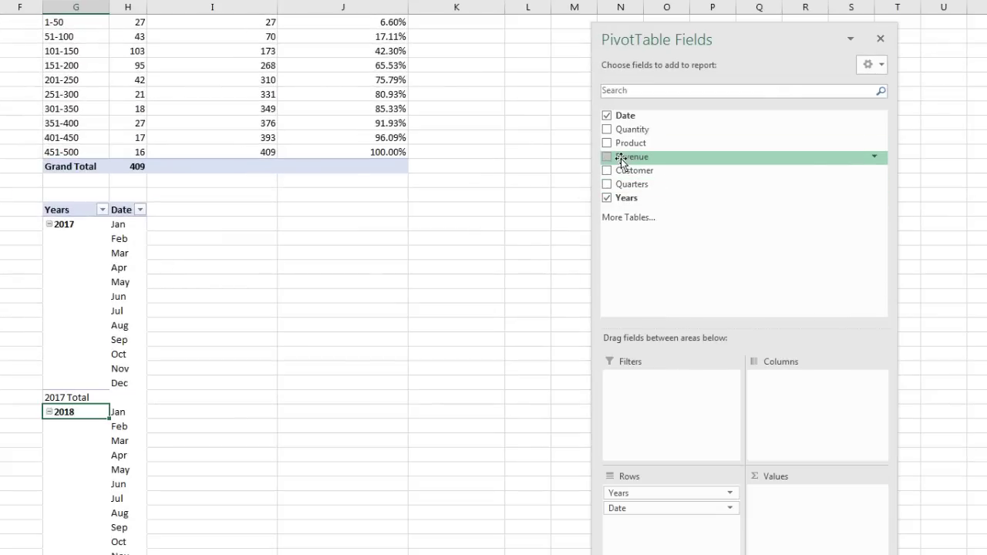
Add Sum of Revenue to Values and rename its header Revenue, avoiding the duplicate-name warning
drag(621, 158, 799, 513)
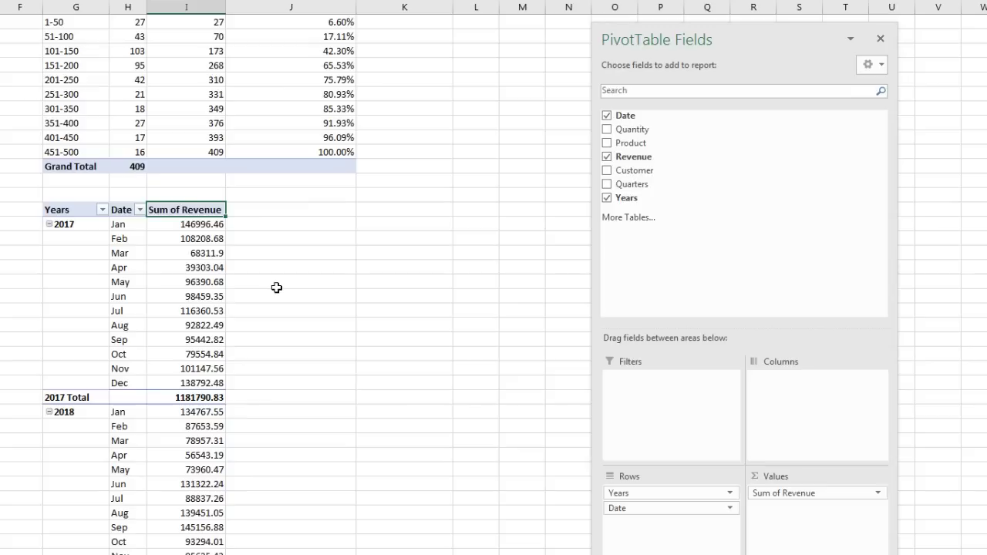
text(Re)
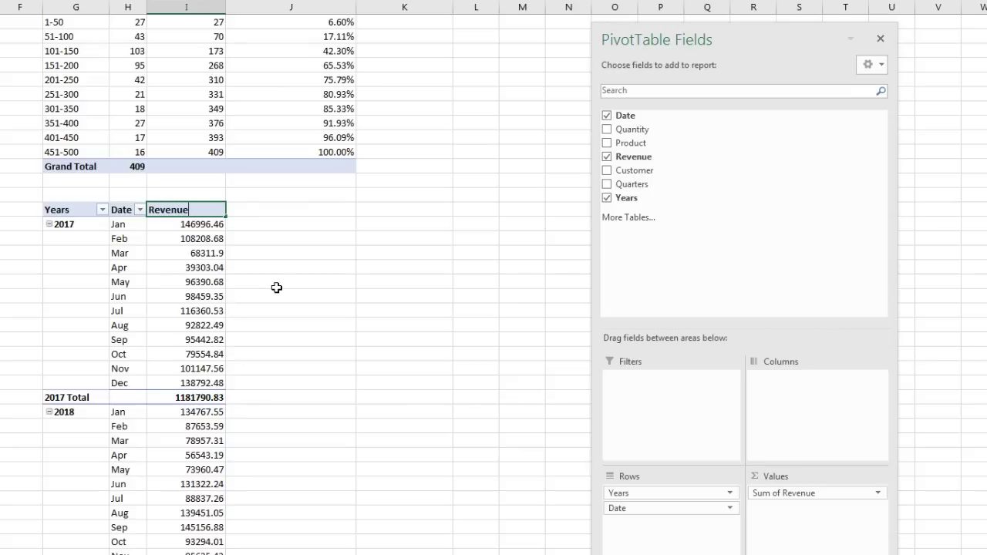
key(Return)
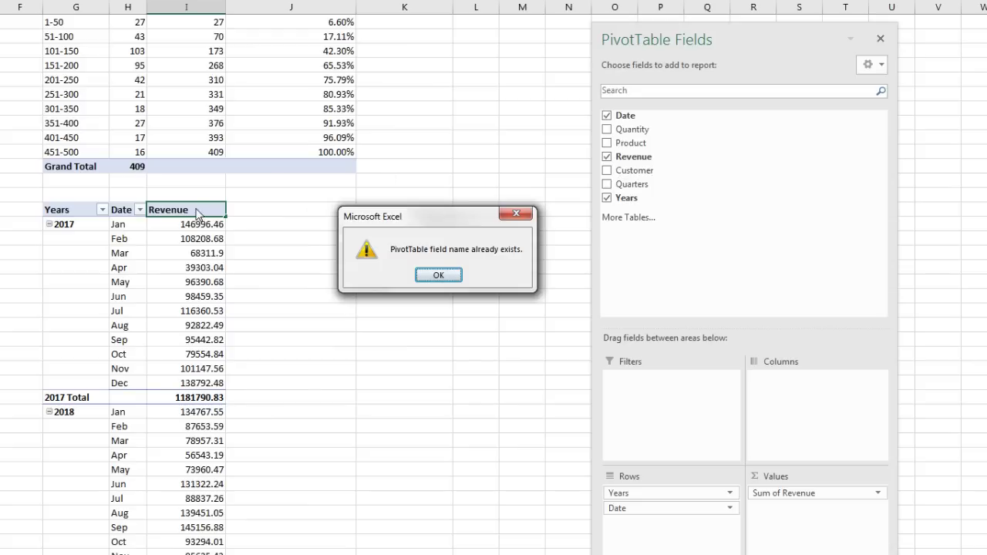
key(Return)
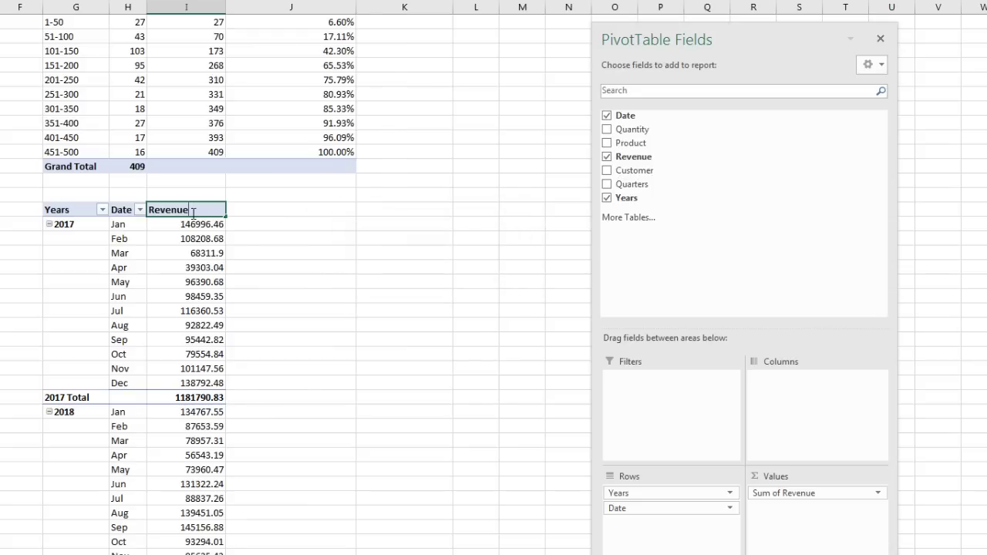
key(Return)
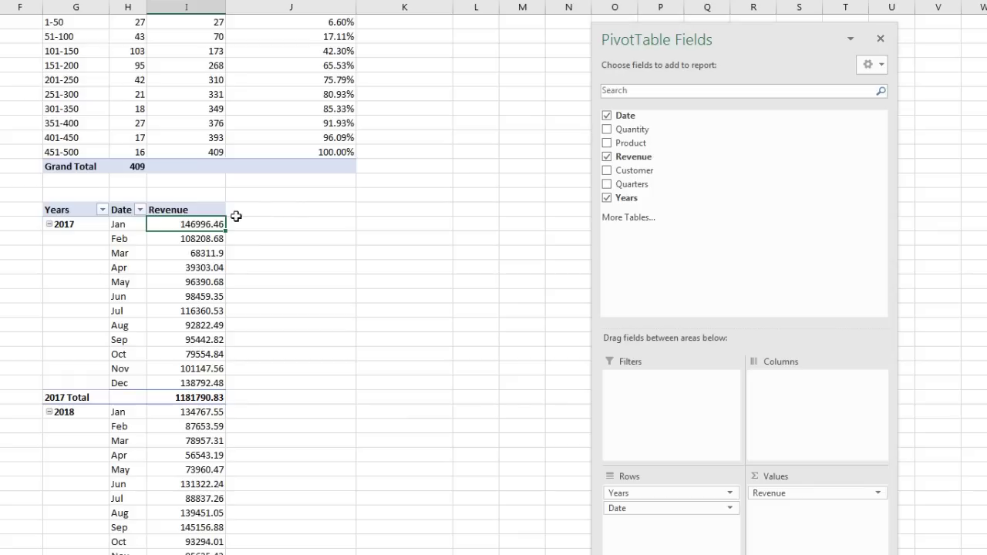
Format the Revenue values as dollar currency, then add Revenue to Values a second time
right_click(163, 225)
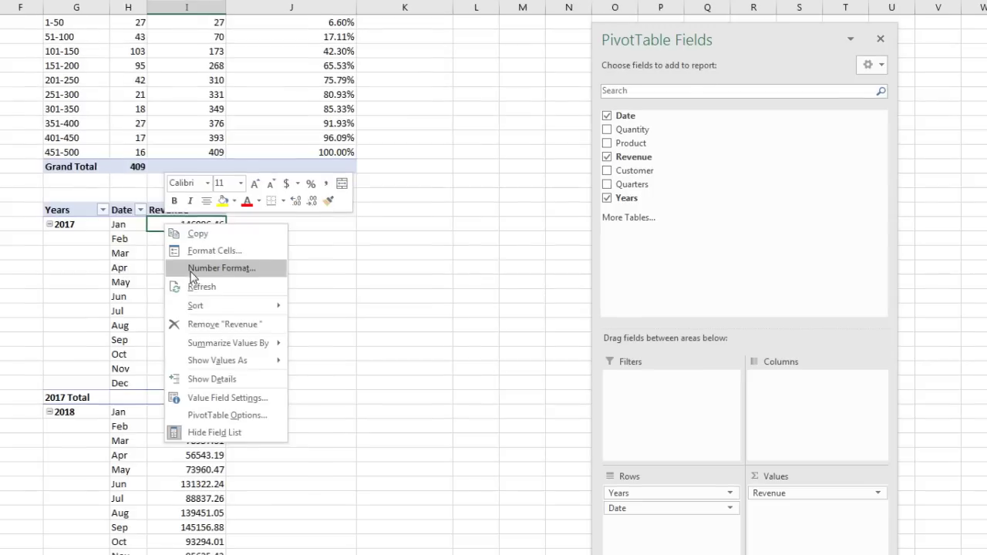
click(234, 275)
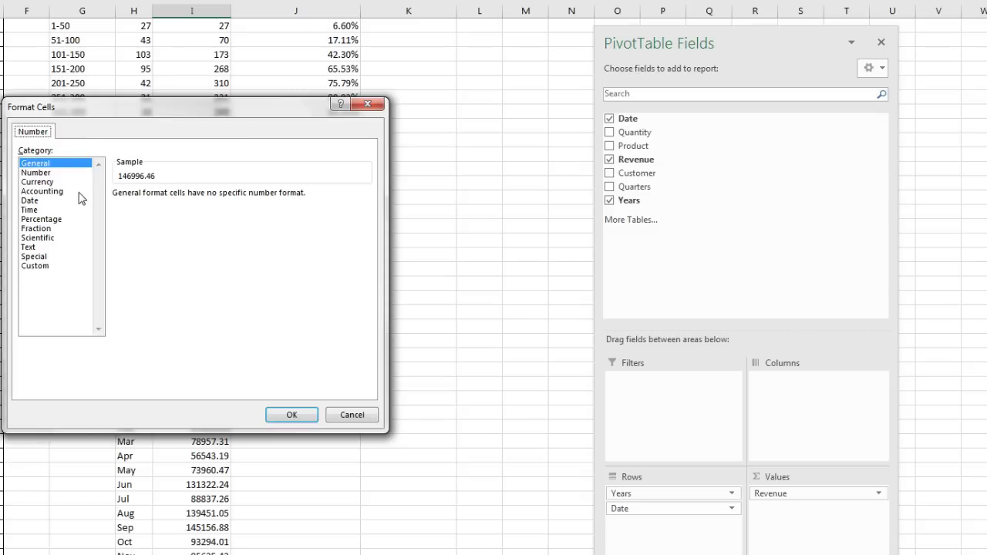
click(38, 174)
click(38, 183)
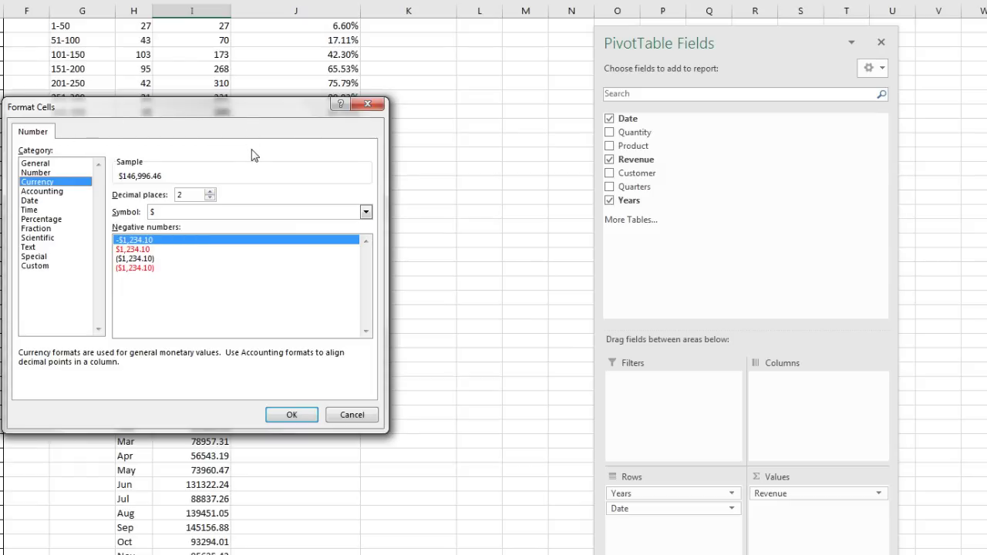
click(297, 414)
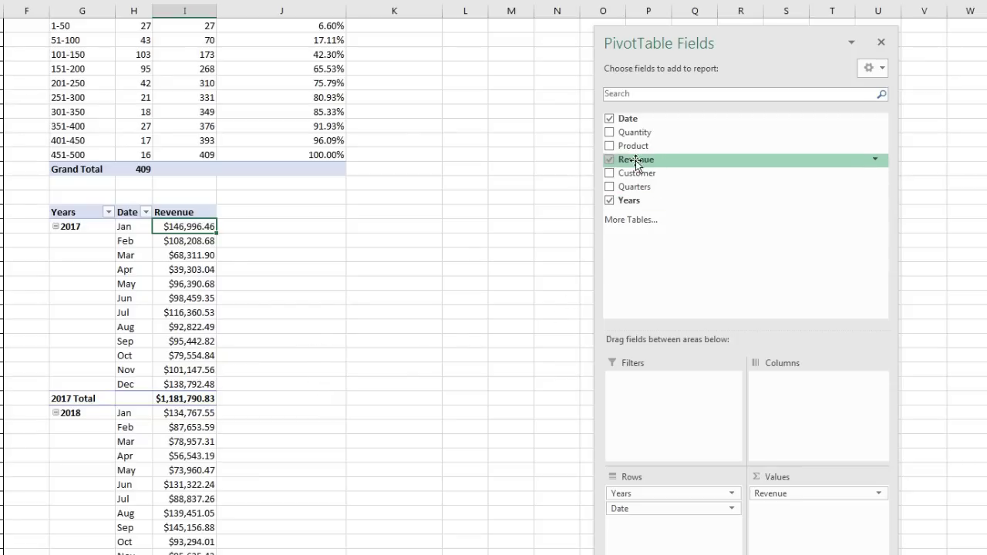
drag(628, 158, 818, 515)
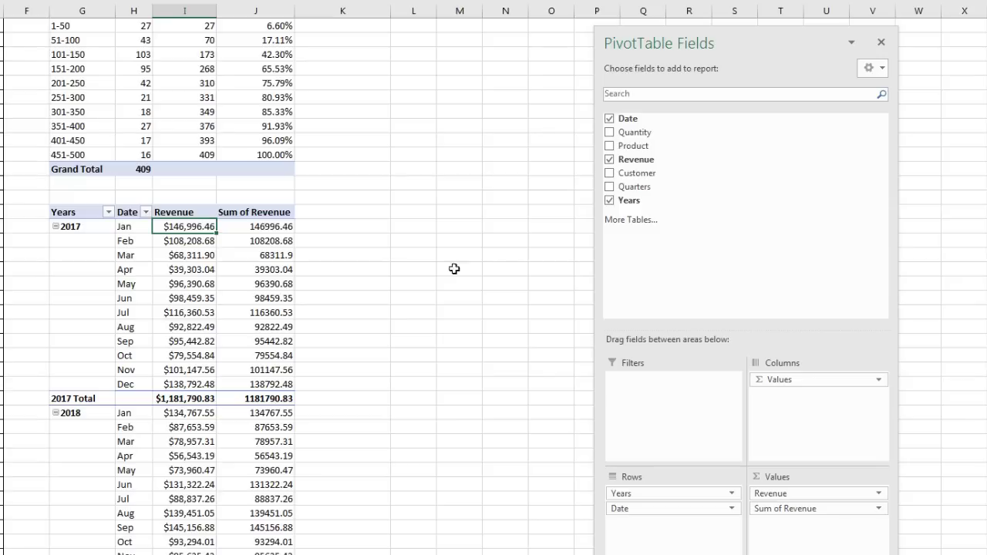
right_click(263, 228)
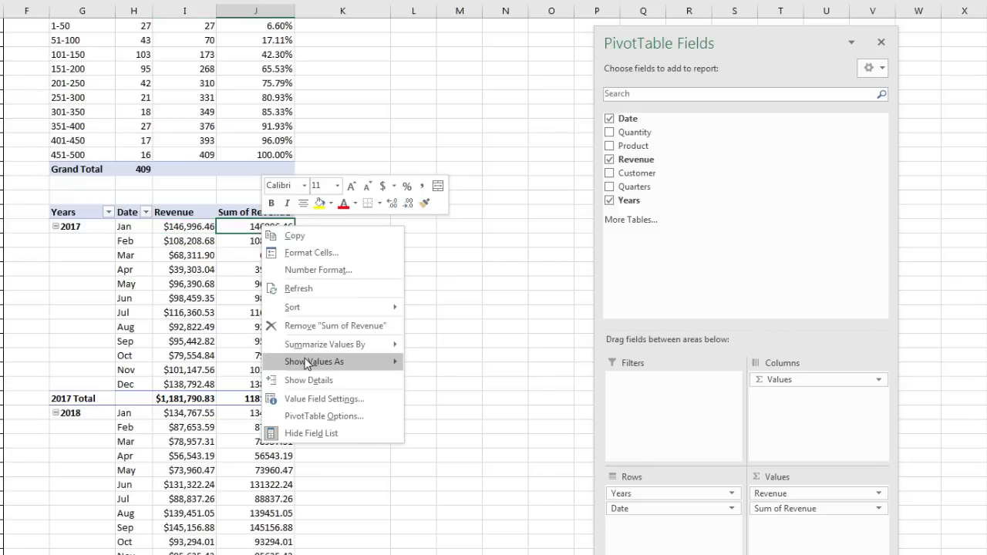
Show the second Sum of Revenue column as a Running Total by Date, headed 'Running Total'
mouse_move(308, 360)
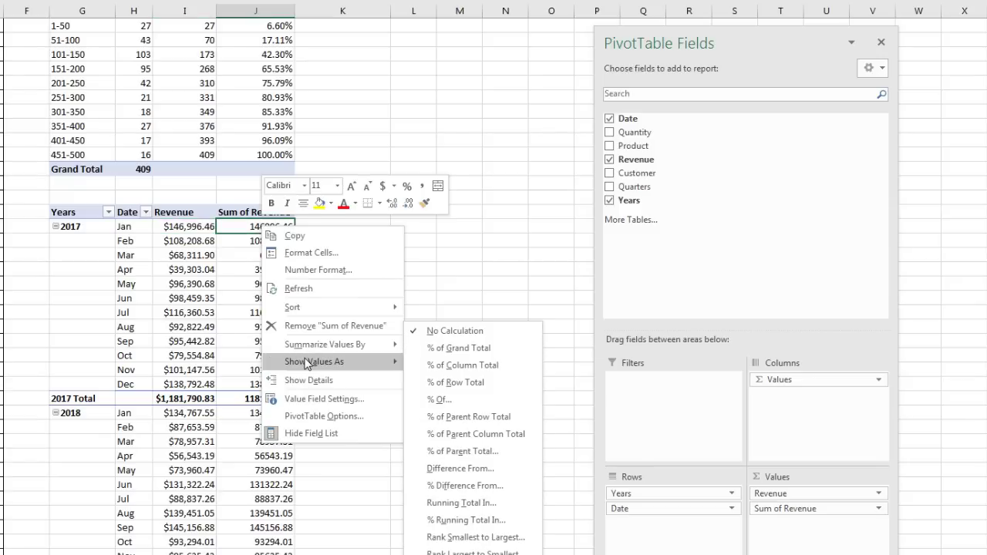
click(460, 502)
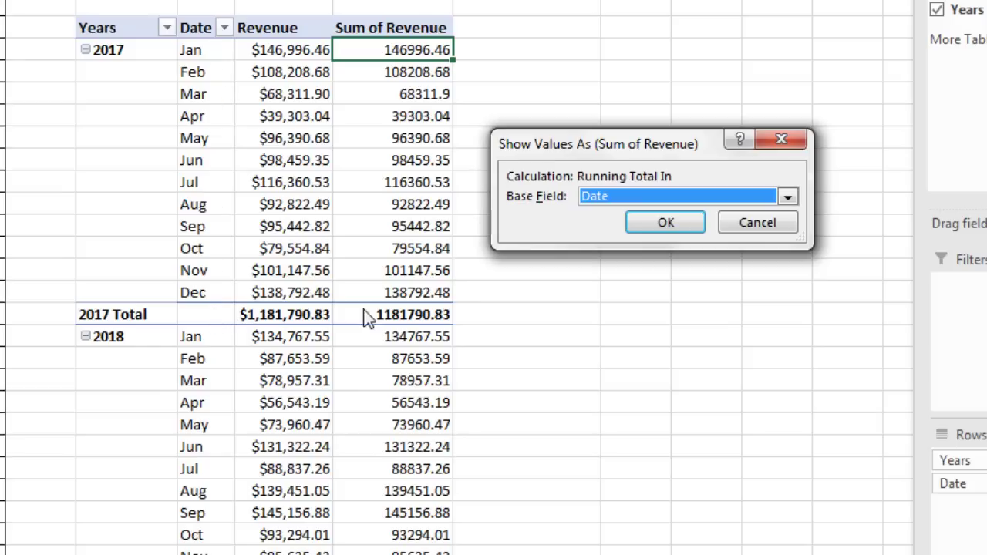
click(672, 222)
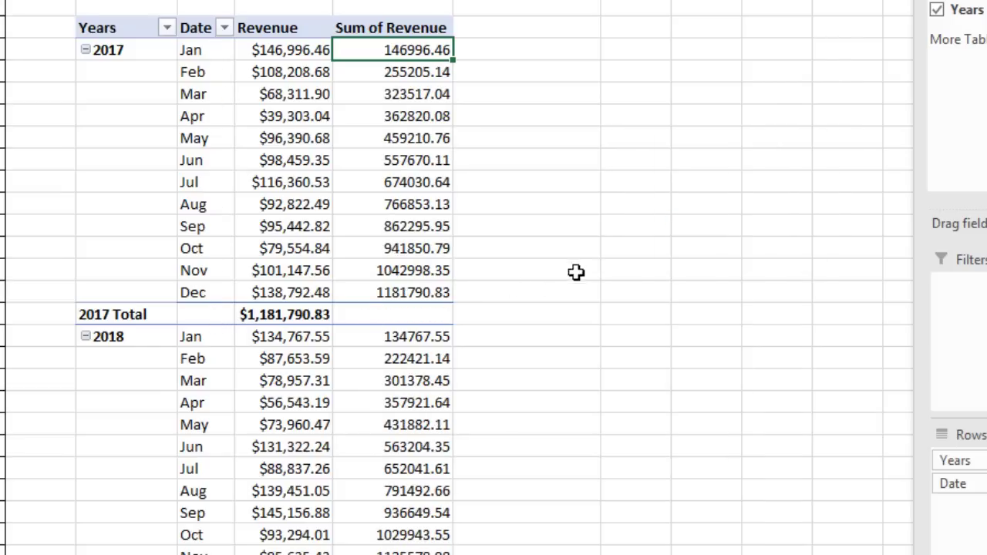
mouse_move(388, 297)
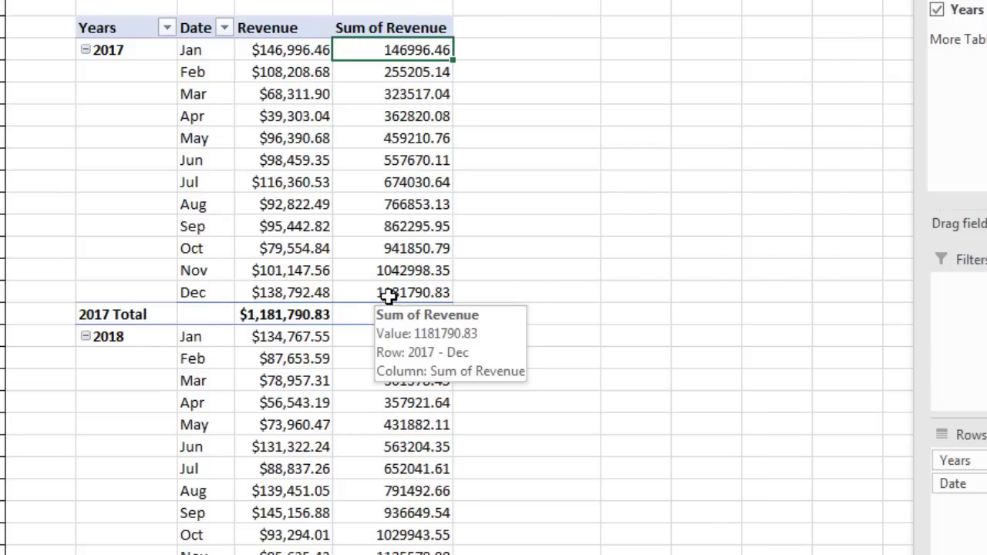
scroll(580, 293, down, 3)
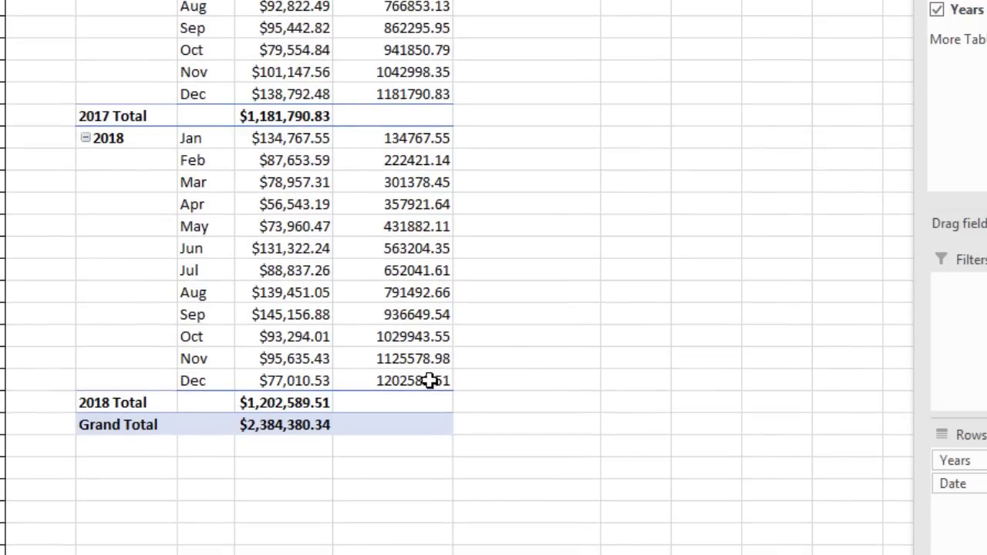
mouse_move(407, 383)
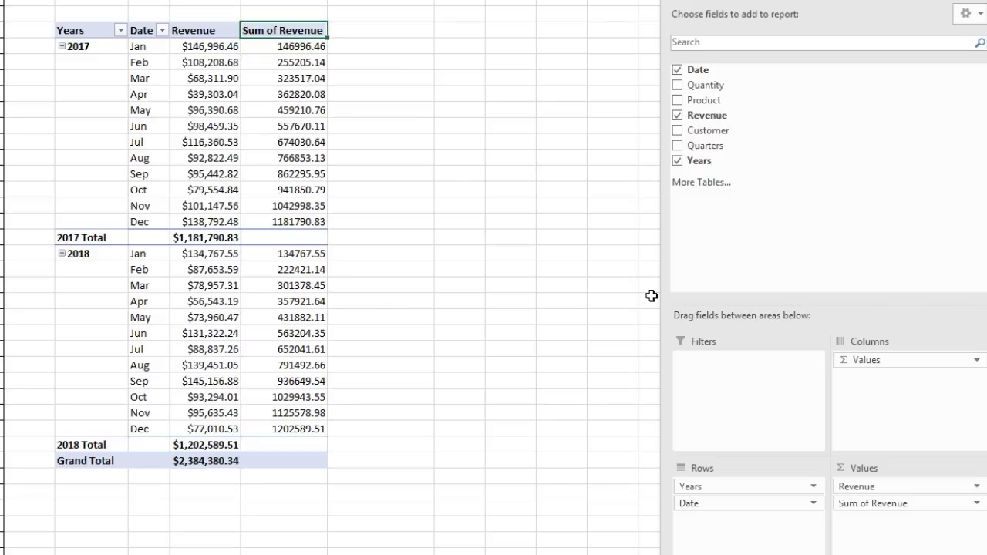
text(Running Total)
key(Return)
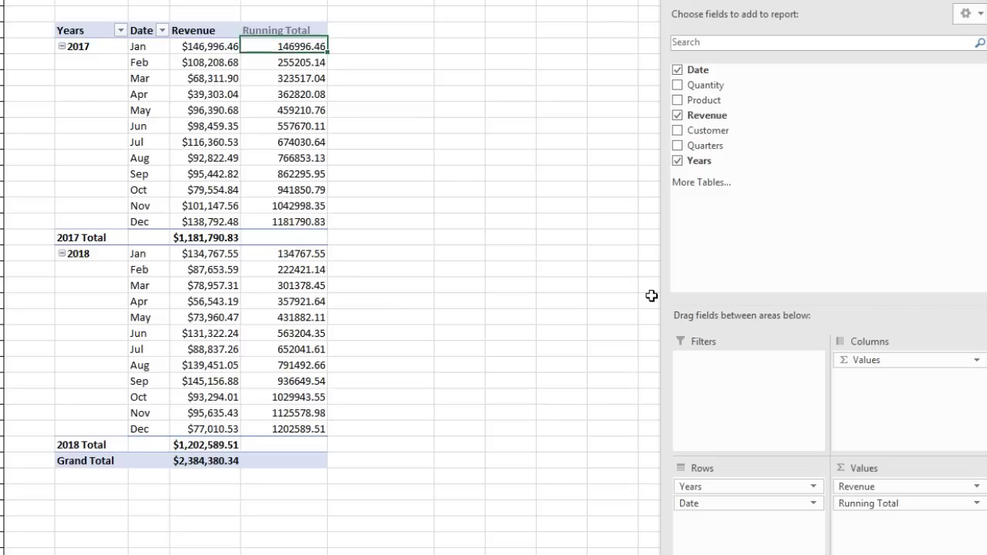
Format the Running Total values as currency with two decimal places
right_click(305, 44)
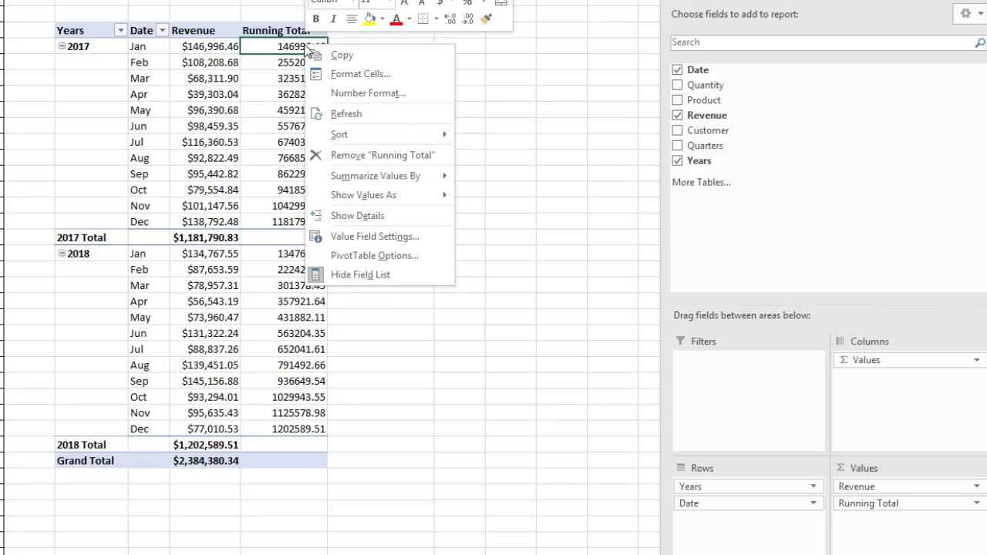
click(359, 102)
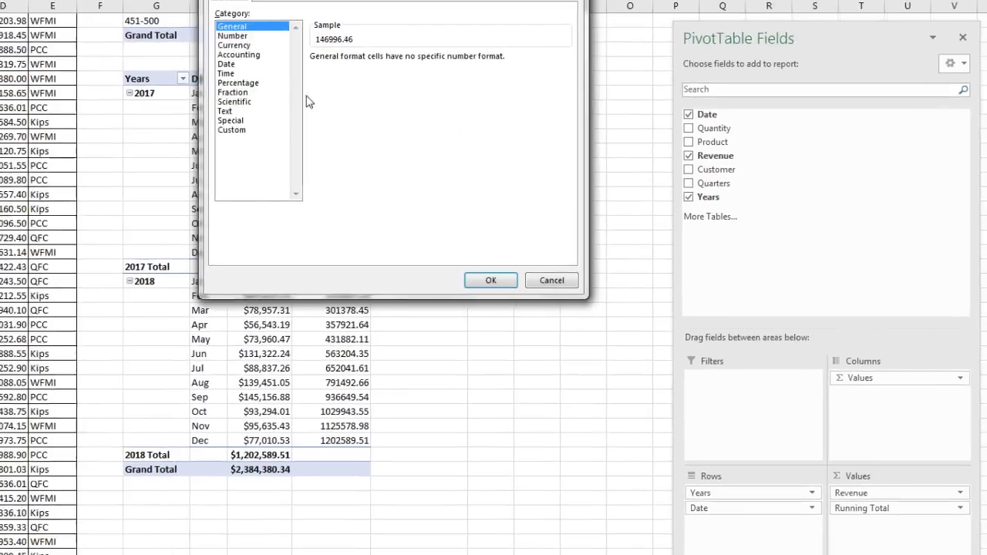
click(272, 80)
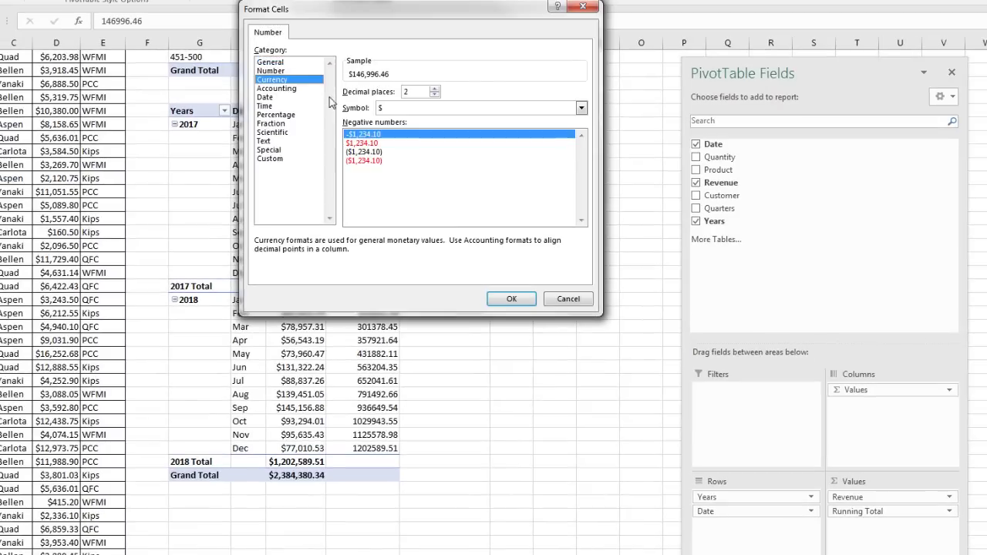
click(508, 298)
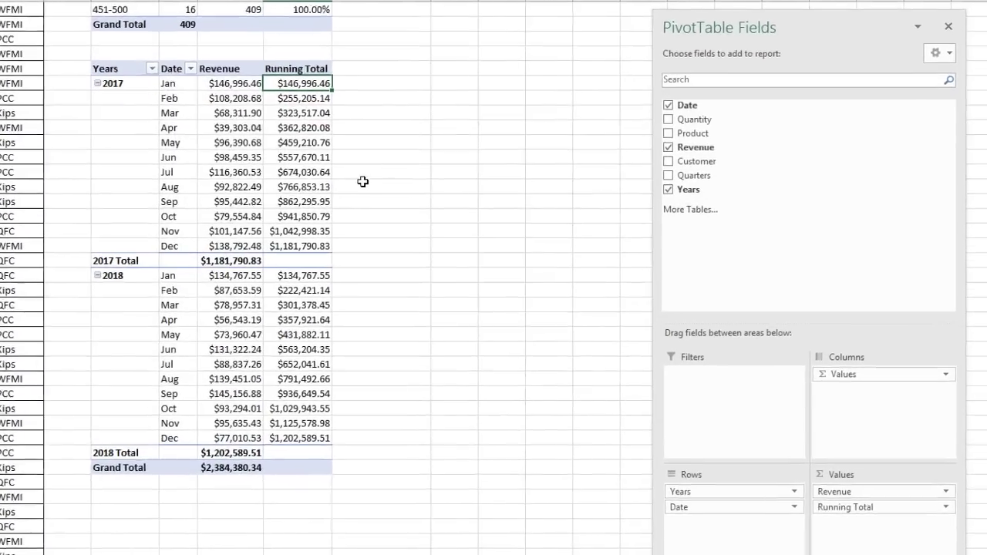
Add Revenue to Values again, shown as % Running Total In with base field Date
scroll(307, 224, up, 2)
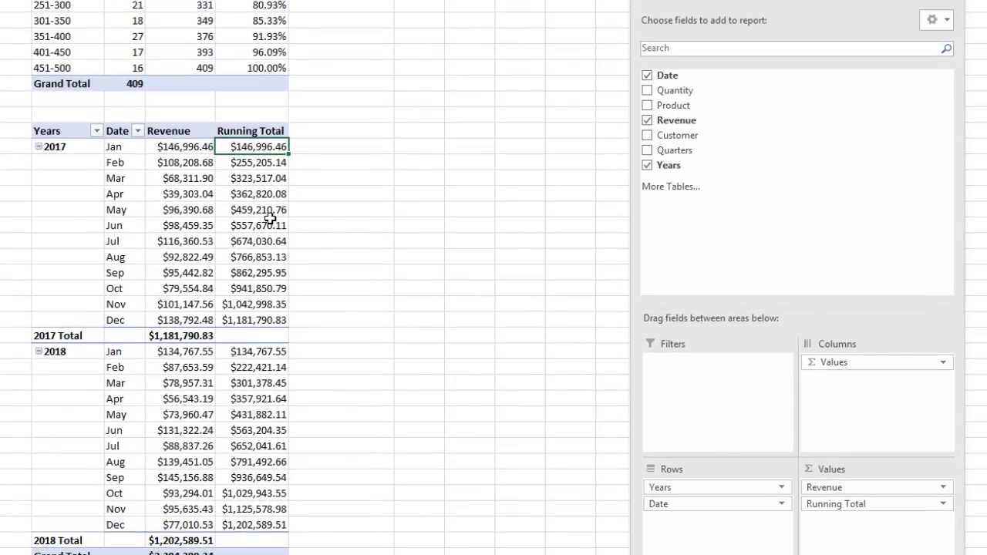
scroll(270, 221, up, 3)
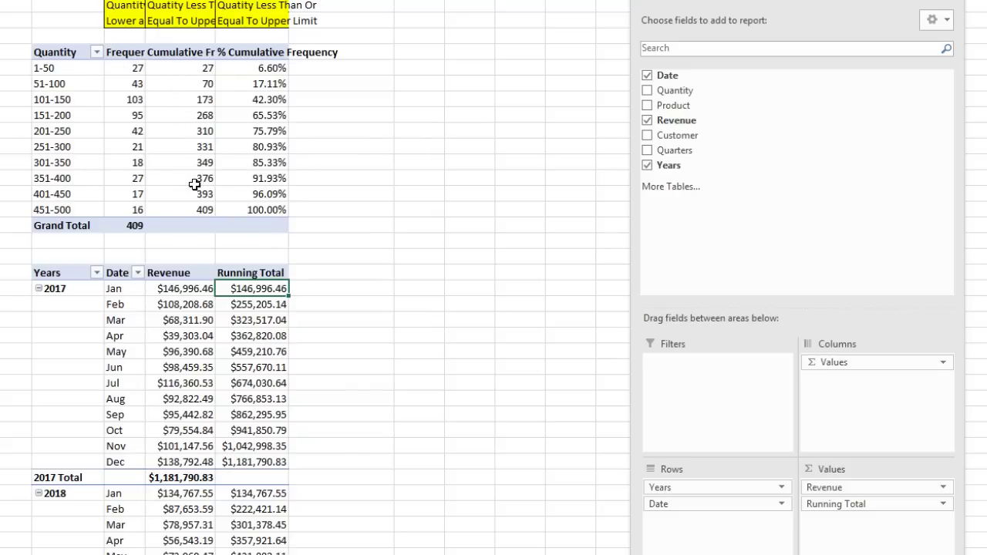
scroll(267, 394, down, 1)
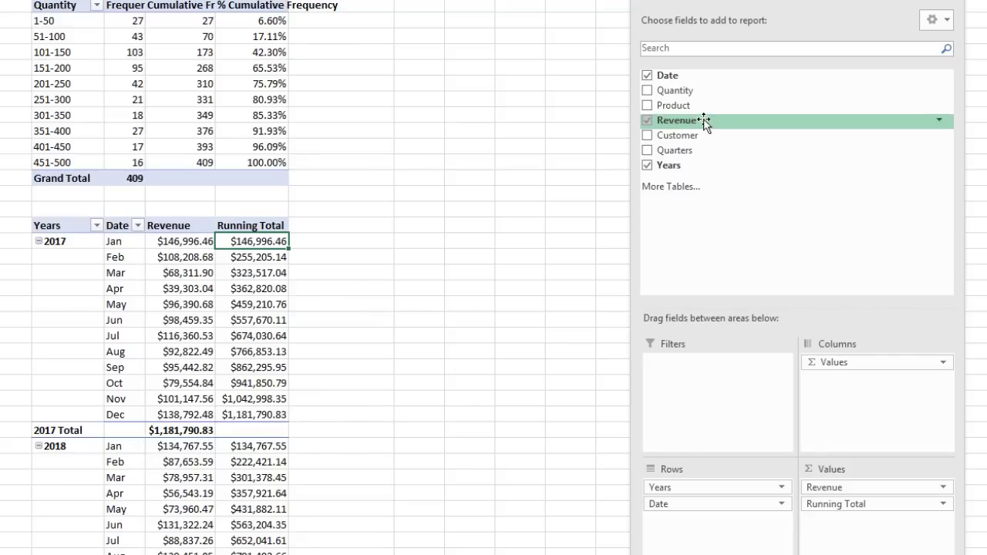
drag(707, 124, 836, 522)
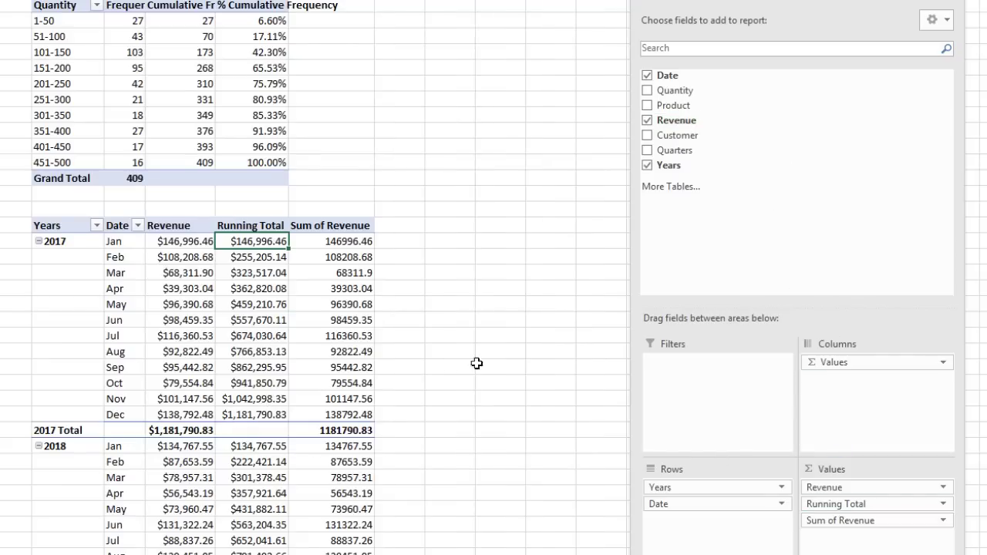
right_click(333, 242)
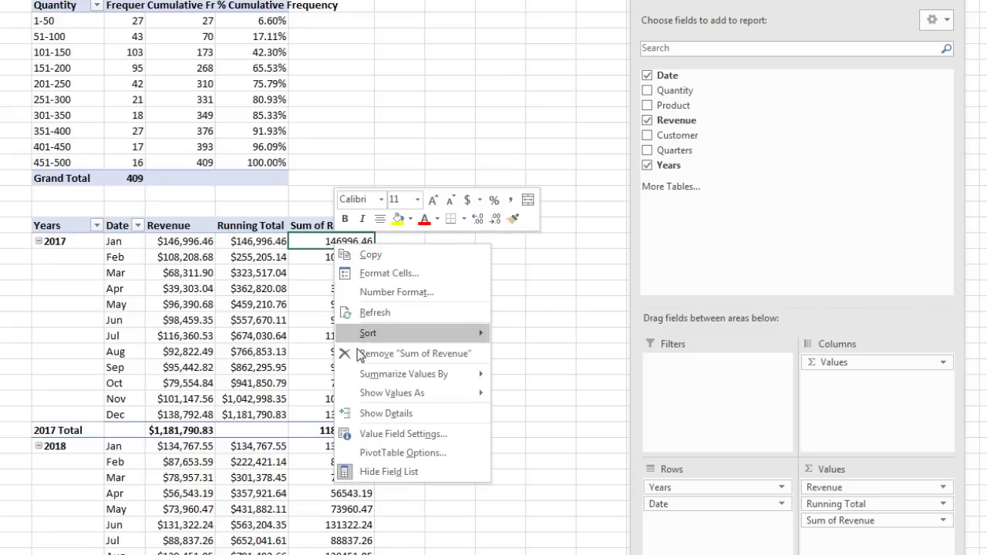
mouse_move(388, 400)
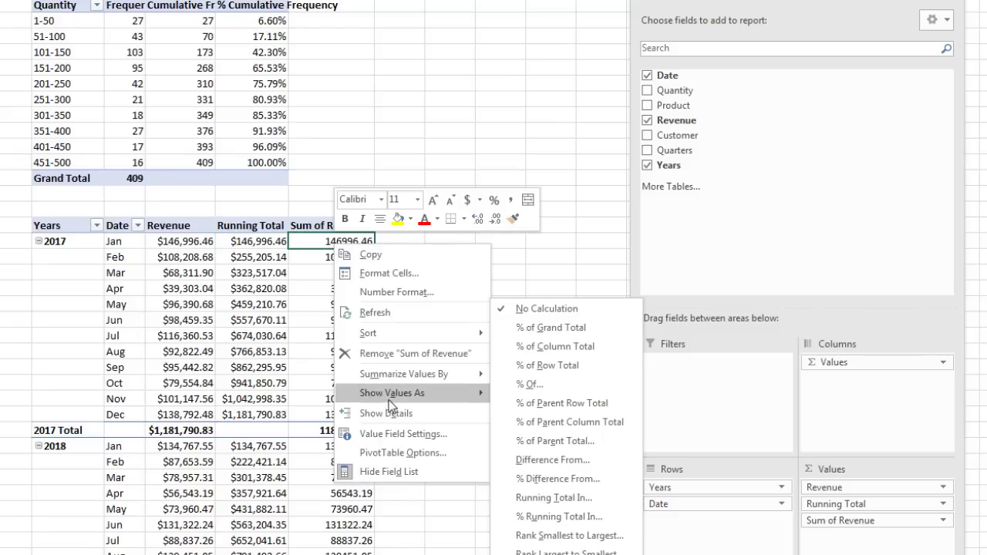
click(552, 518)
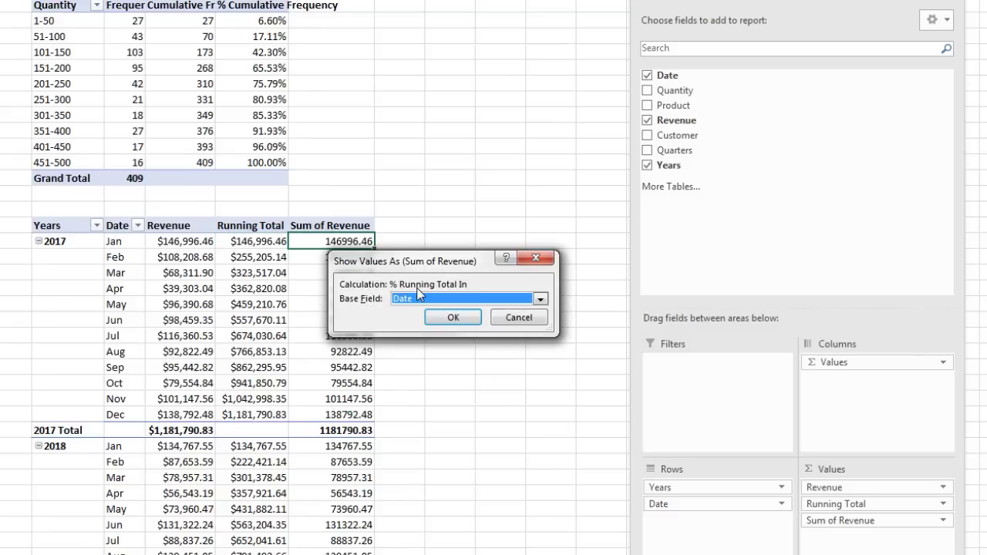
click(454, 319)
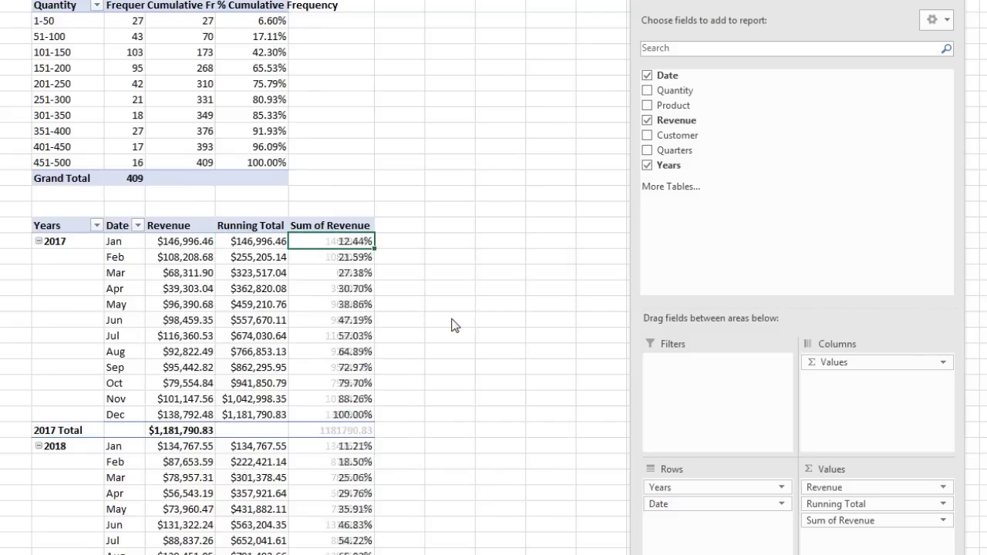
Rename the new column header to '% Running Total'
scroll(359, 409, down, 3)
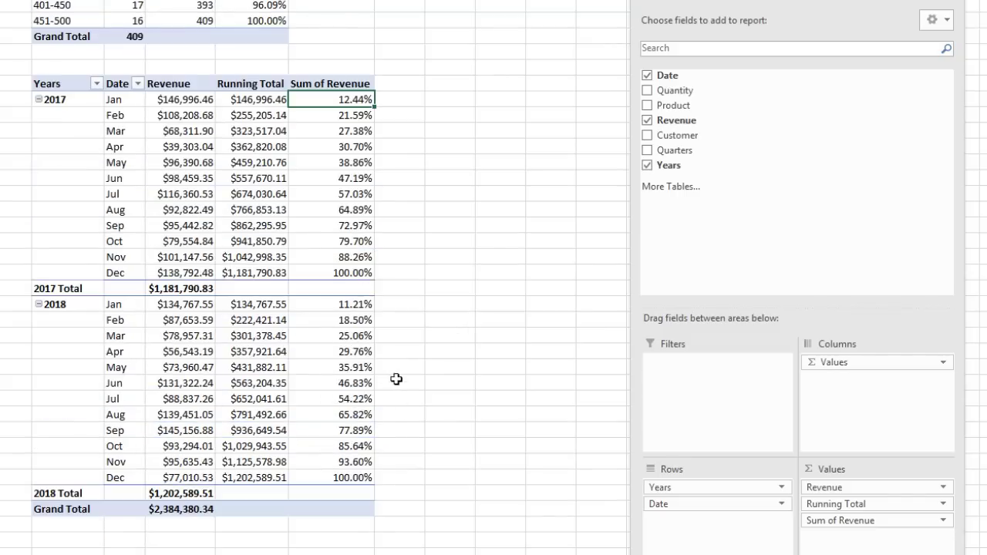
scroll(476, 211, up, 2)
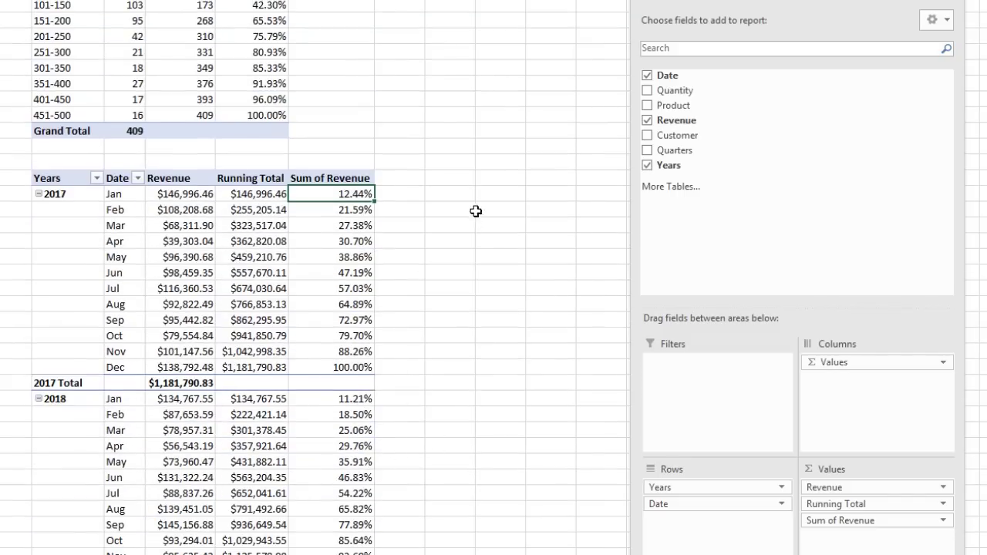
scroll(353, 222, up, 1)
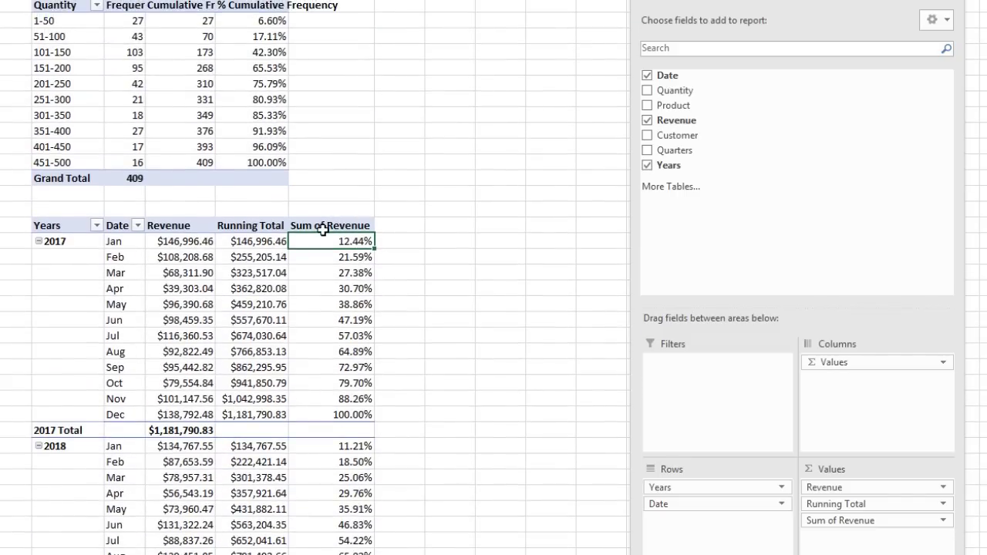
click(326, 224)
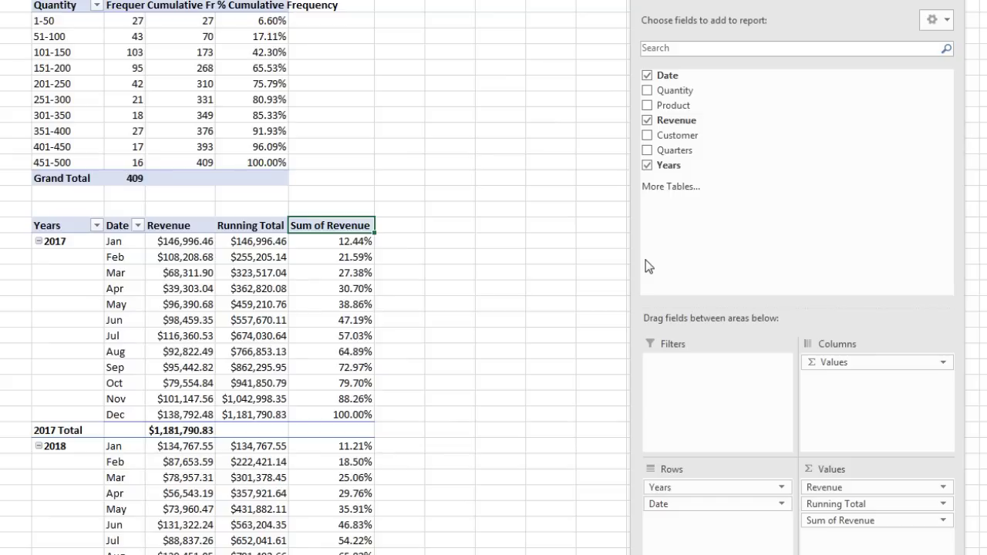
text(% Running Total)
key(Return)
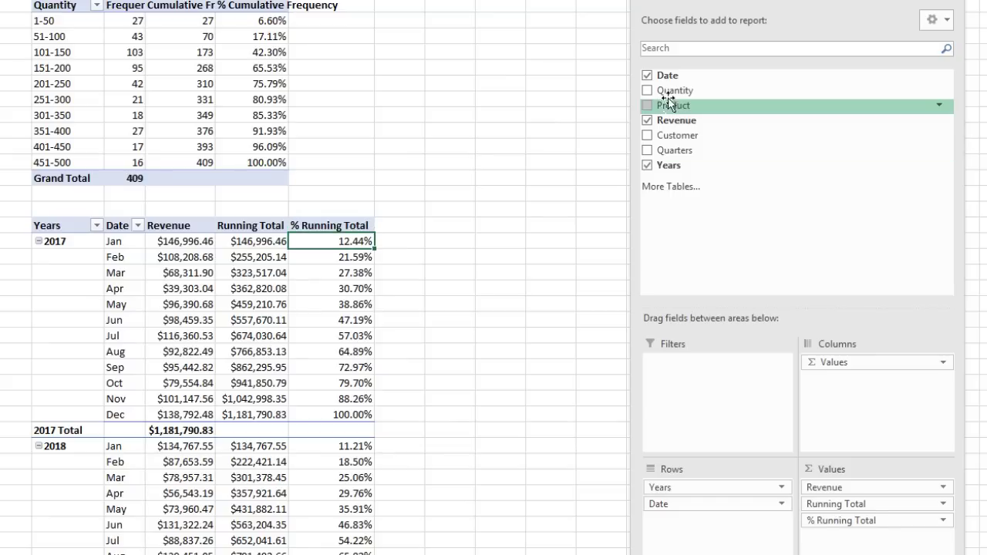
click(359, 367)
click(114, 367)
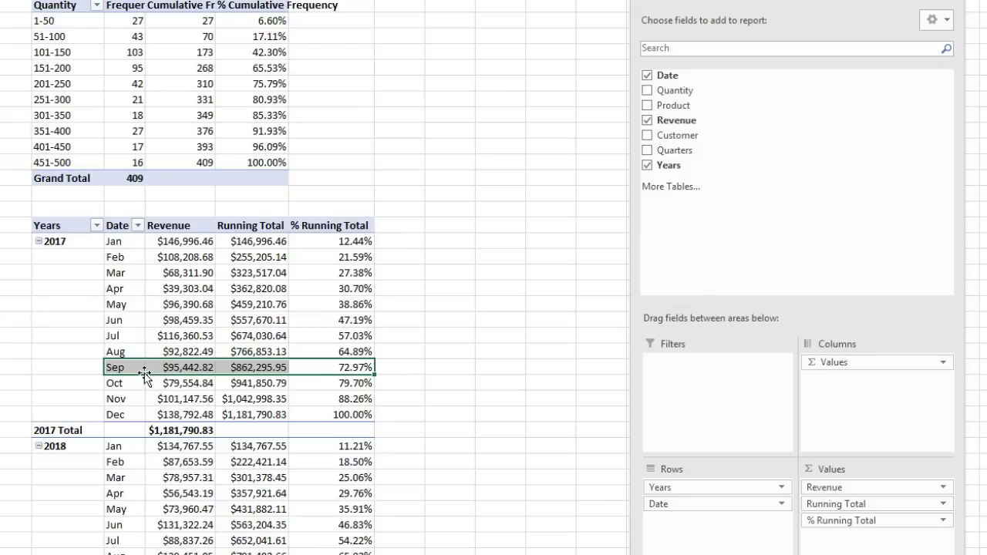
click(315, 319)
drag(316, 318, 129, 319)
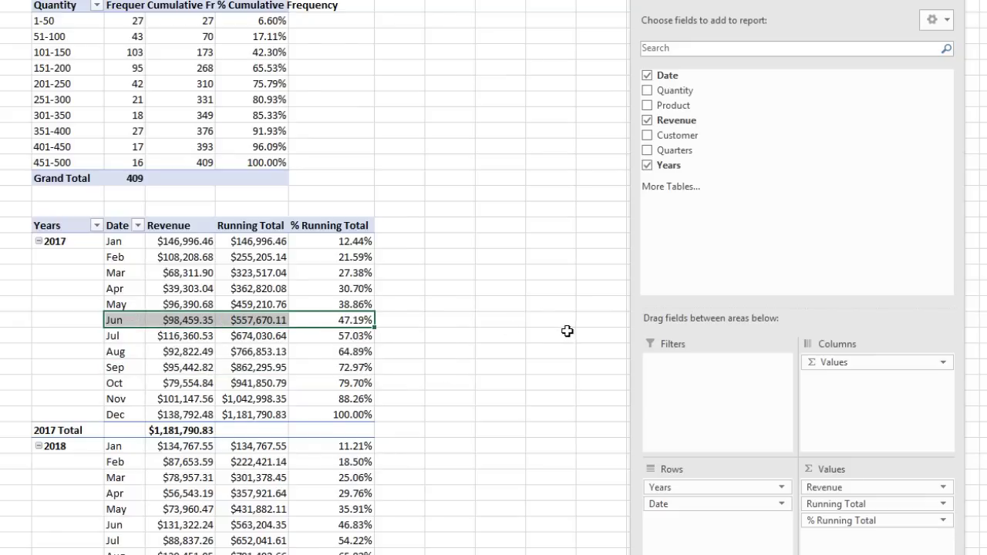
drag(339, 413, 117, 414)
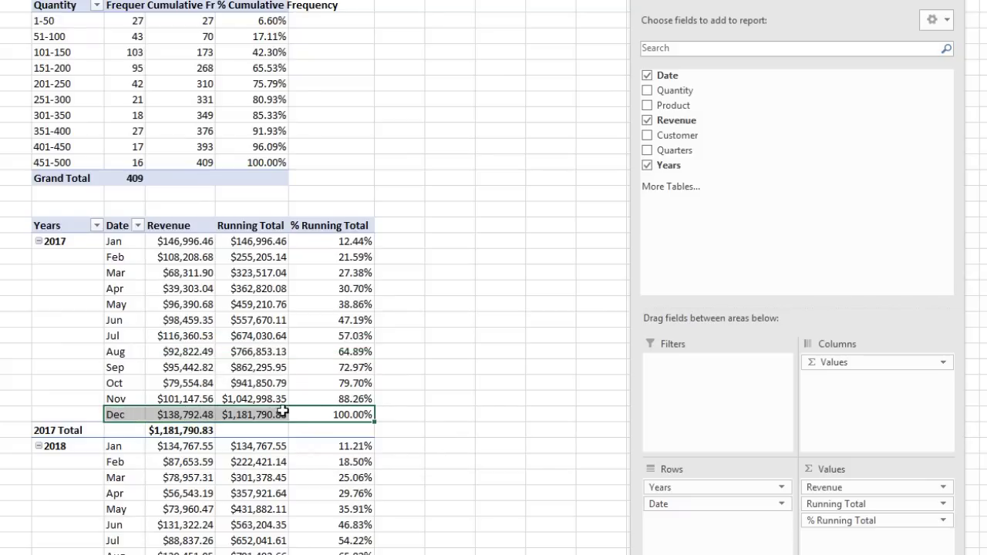
scroll(416, 411, down, 3)
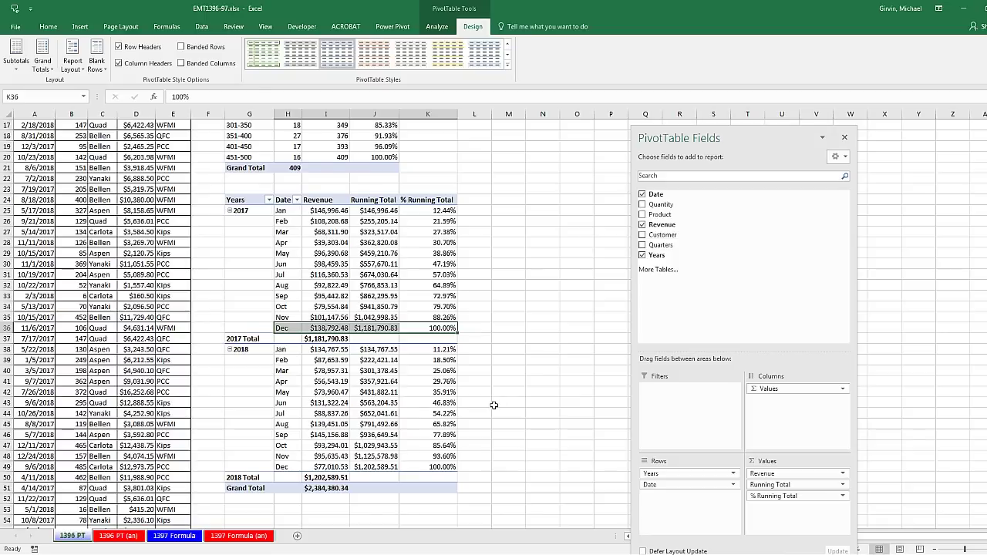
scroll(432, 379, up, 6)
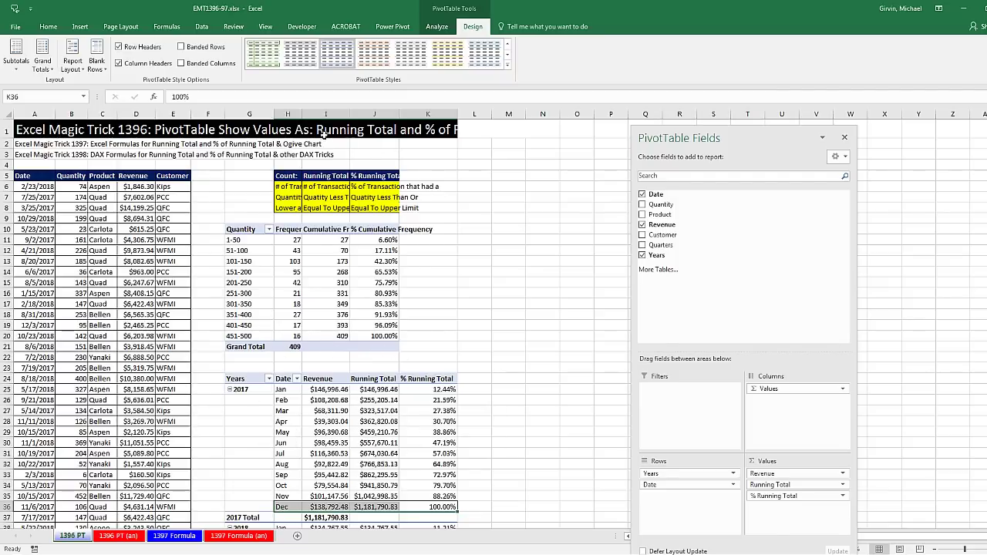
Disable 'Autofit column widths on update' for PivotTable2 and widen columns H through J
drag(288, 114, 371, 122)
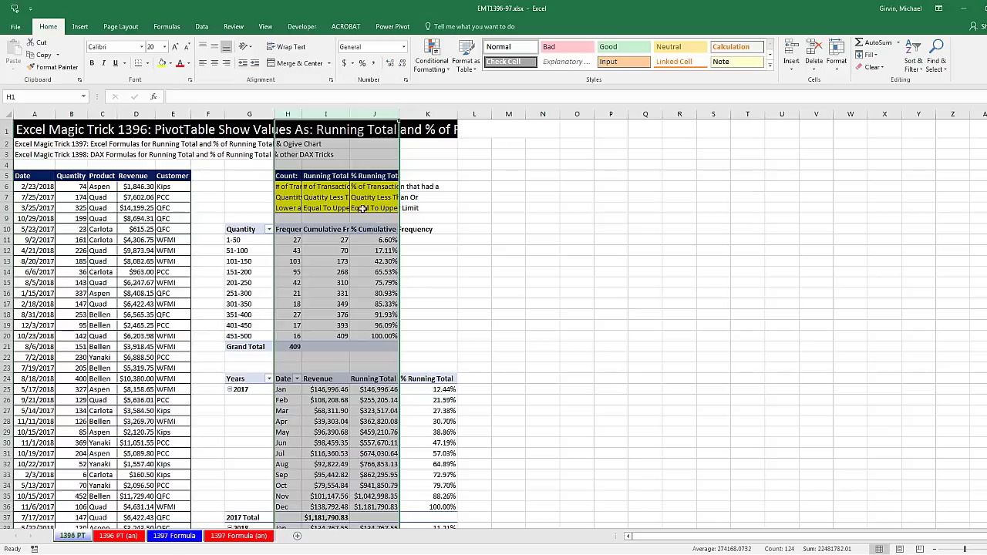
right_click(367, 402)
key(Escape)
right_click(367, 401)
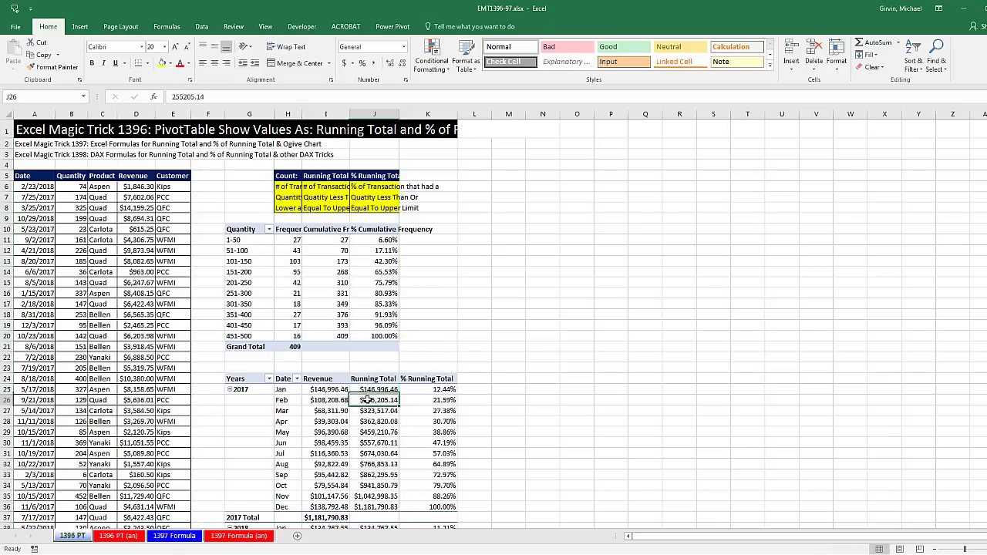
click(414, 379)
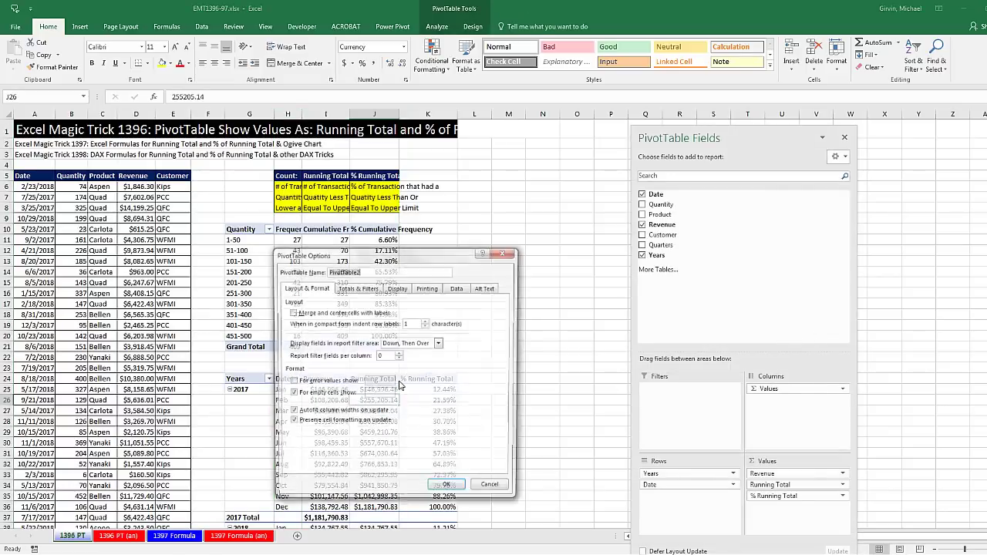
click(292, 412)
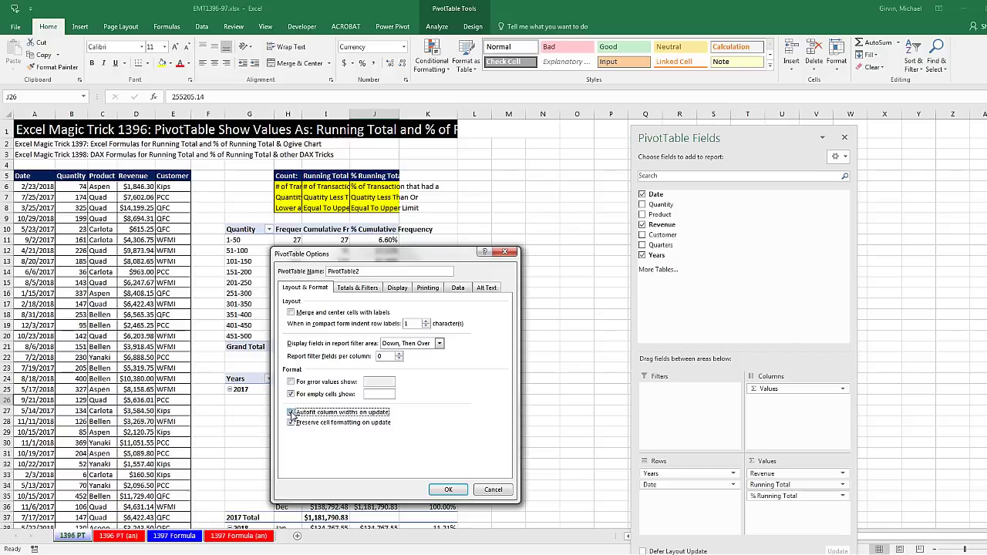
click(448, 489)
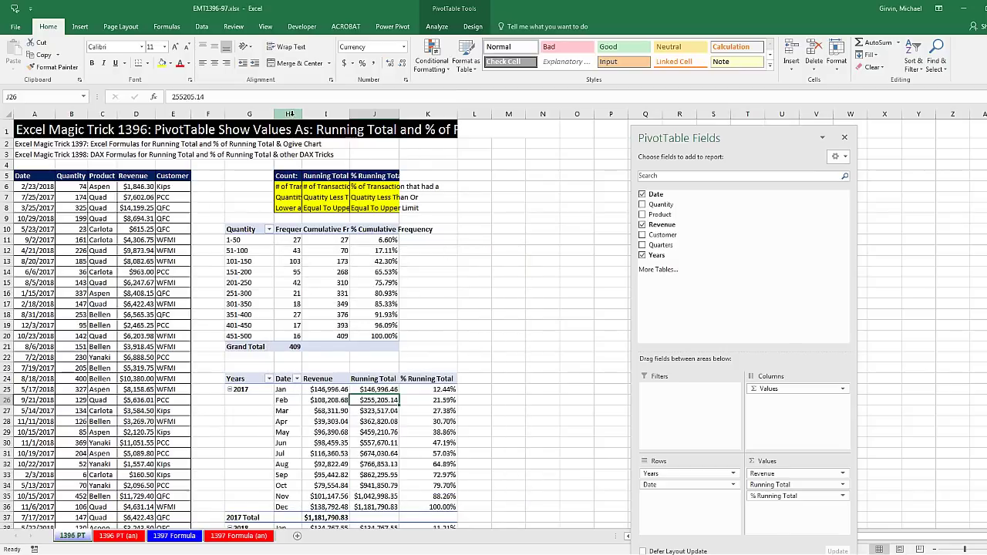
drag(288, 115, 511, 114)
click(434, 402)
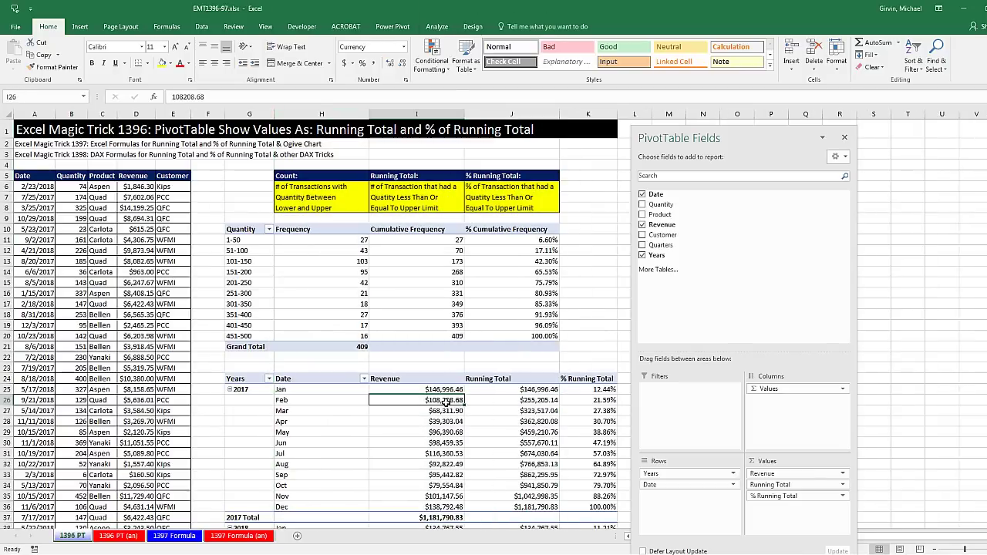
click(340, 267)
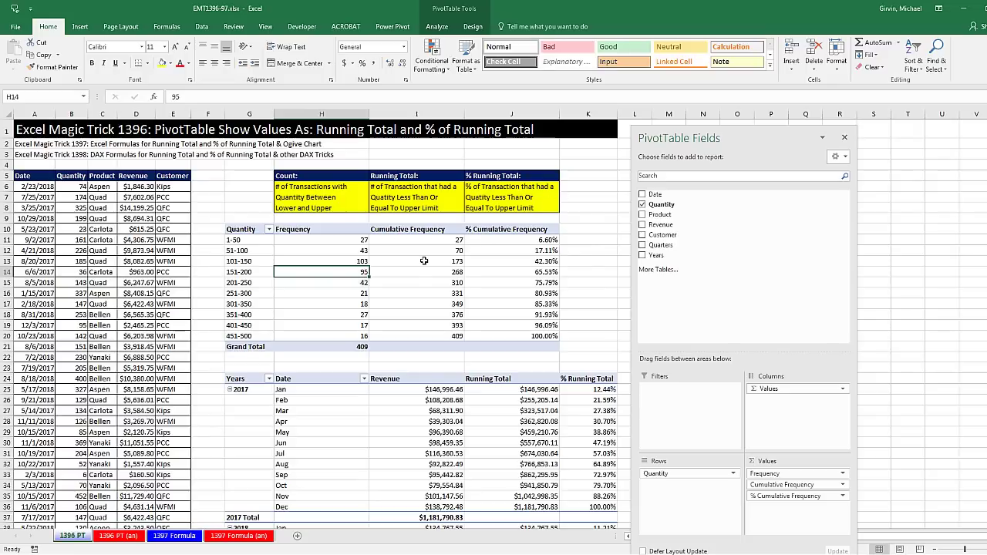
mouse_move(423, 261)
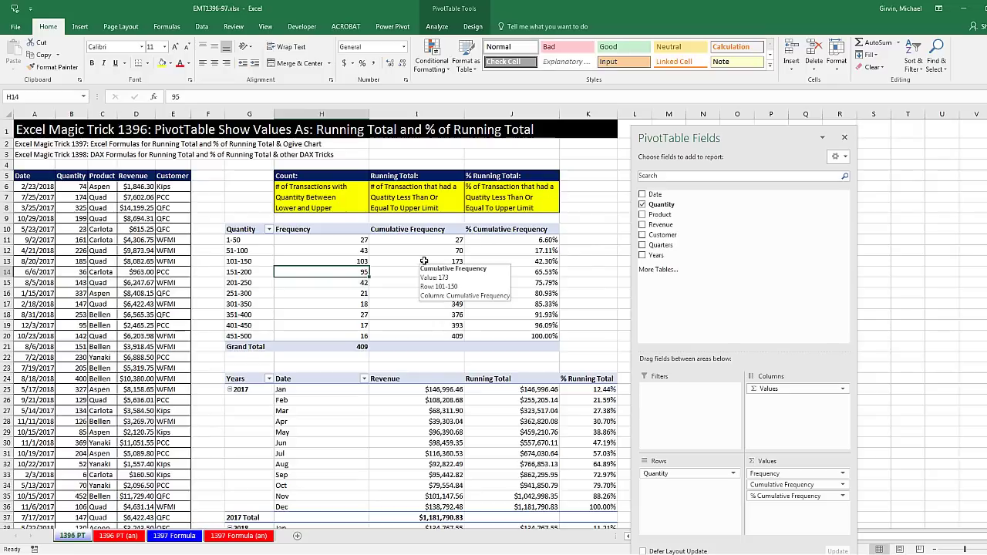